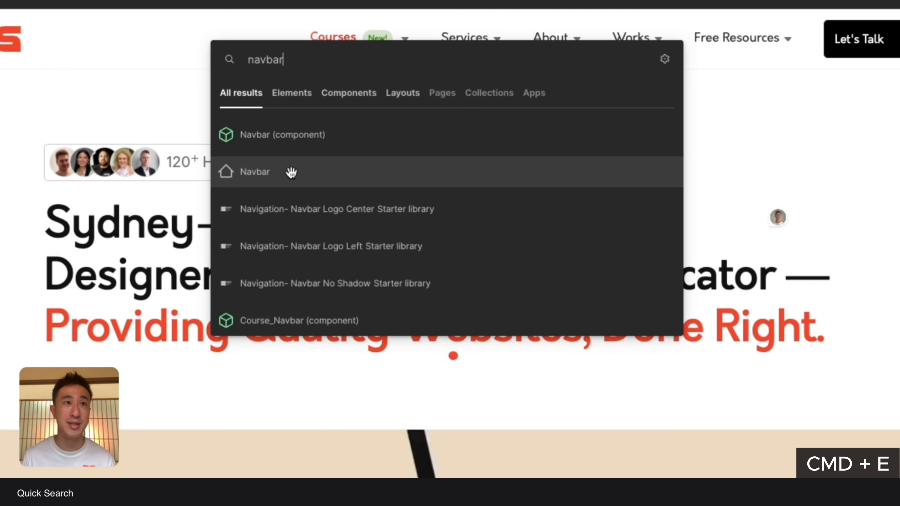
- Search the quick search for "image" and clear the query
key(super+a)
text(image)
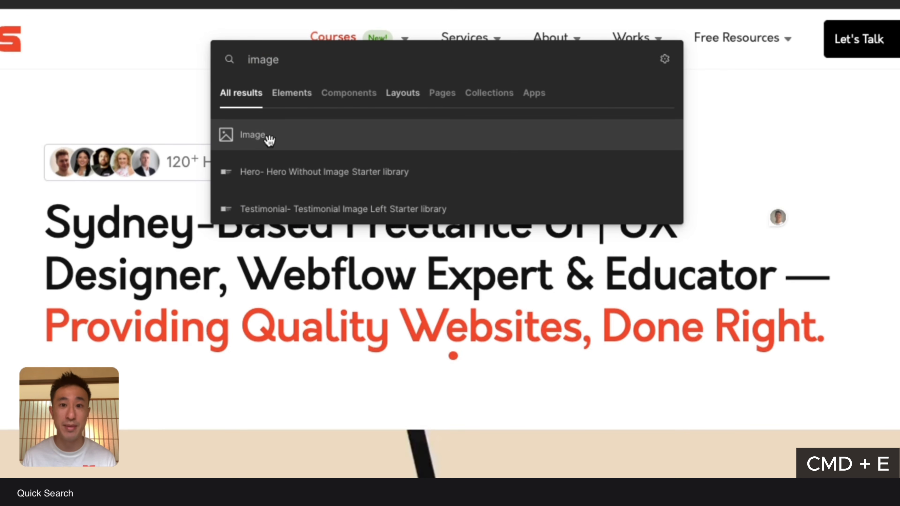
key(super+a)
key(BackSpace)
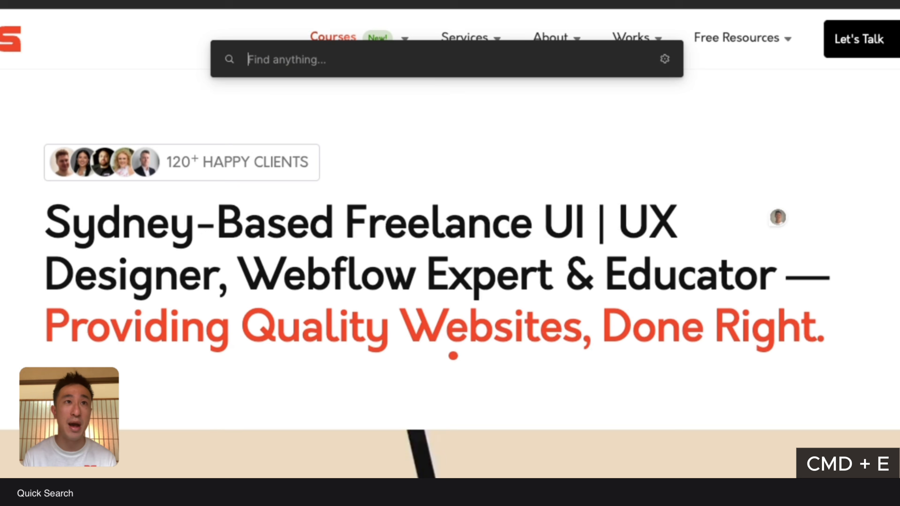
- Search for "dqwd", view the quick search's available actions, and close the search with the query cleared
text(dqwd)
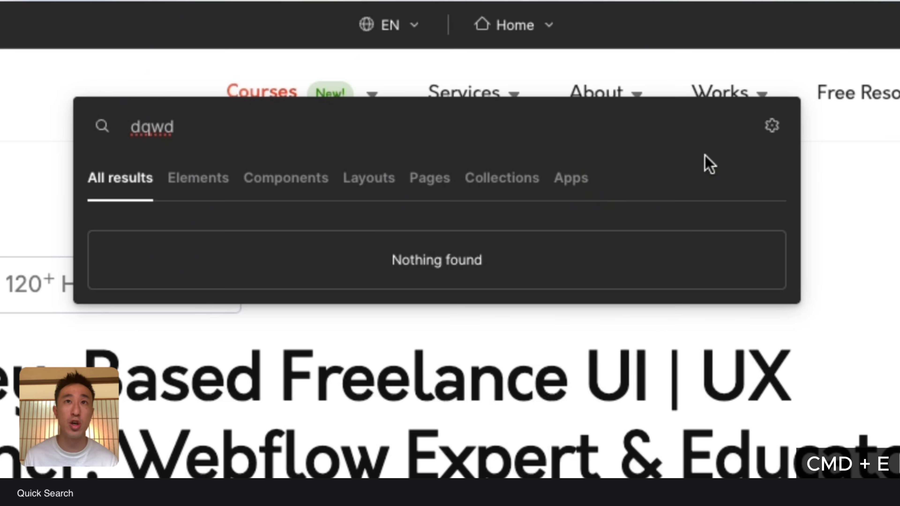
click(771, 132)
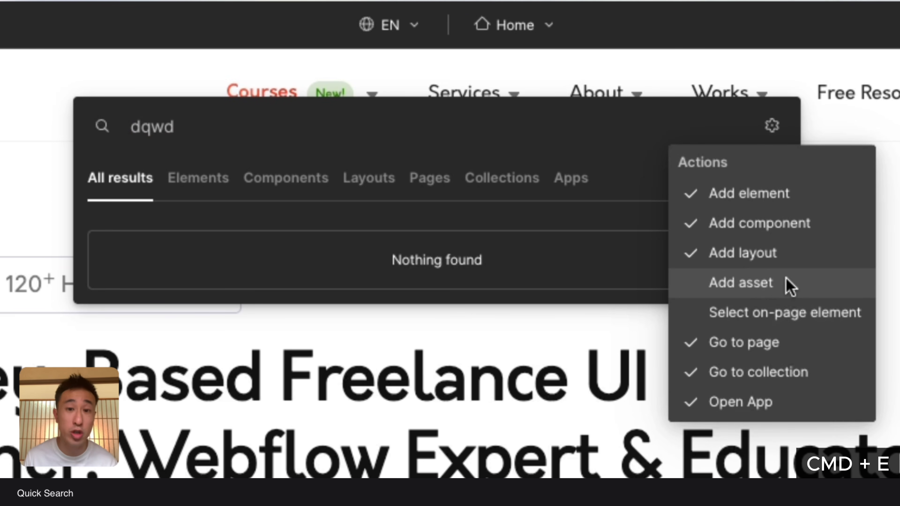
click(321, 126)
key(super+a)
key(BackSpace)
key(Escape)
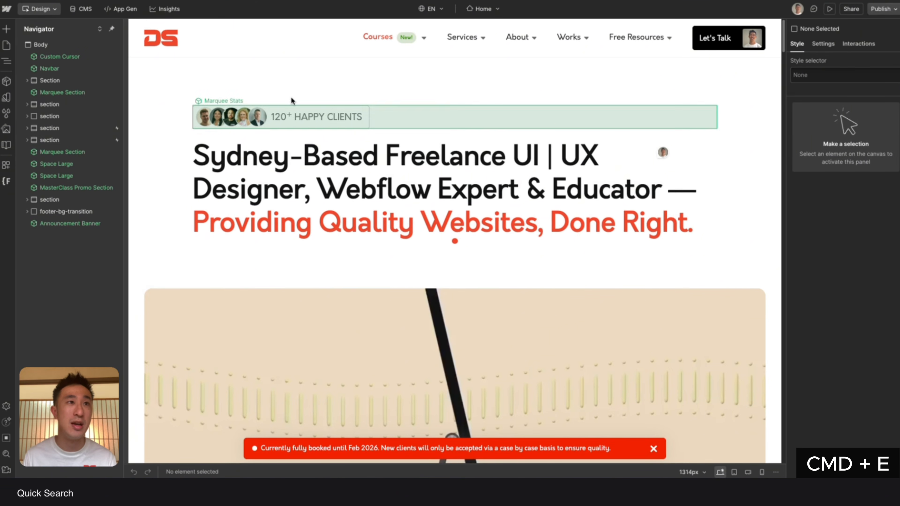
- Create a new blank page
click(7, 29)
click(7, 45)
click(128, 29)
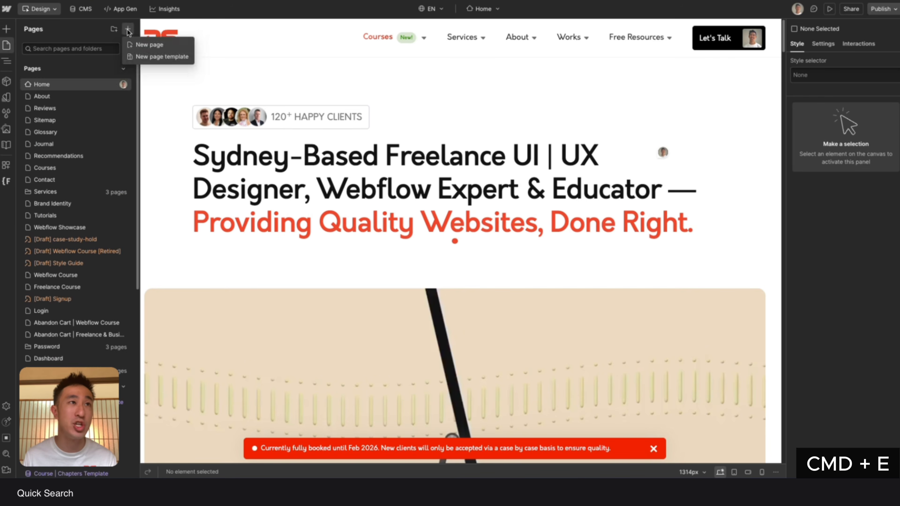
click(148, 42)
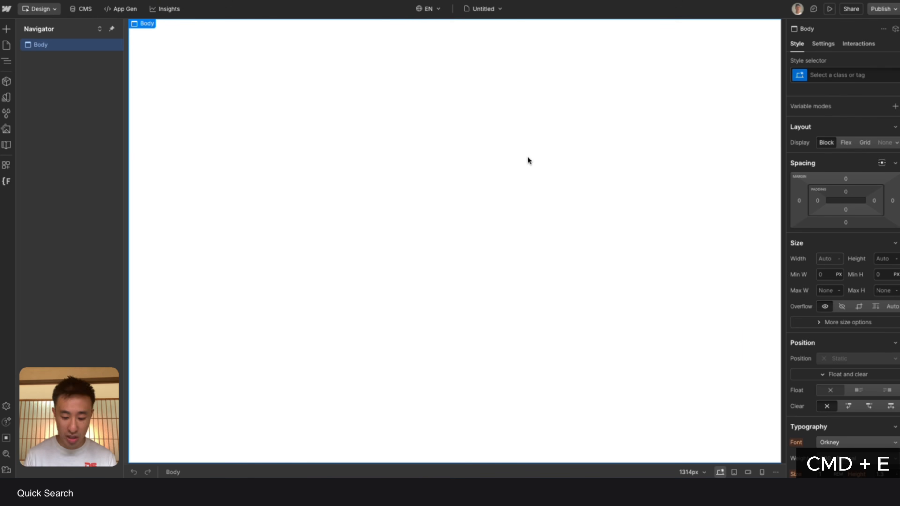
- Add the Navbar component and the Footer component to the blank page using quick search
key(super+e)
text(nav)
key(Return)
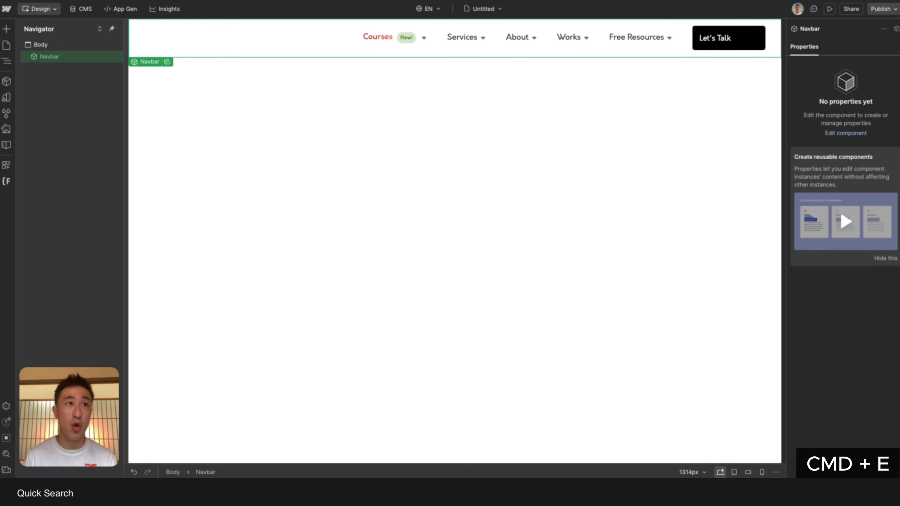
key(super+e)
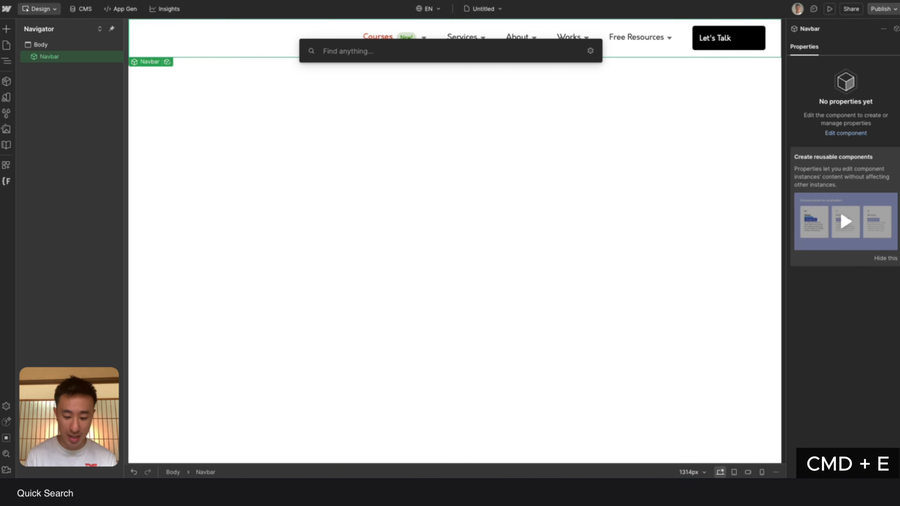
text(footer)
key(Return)
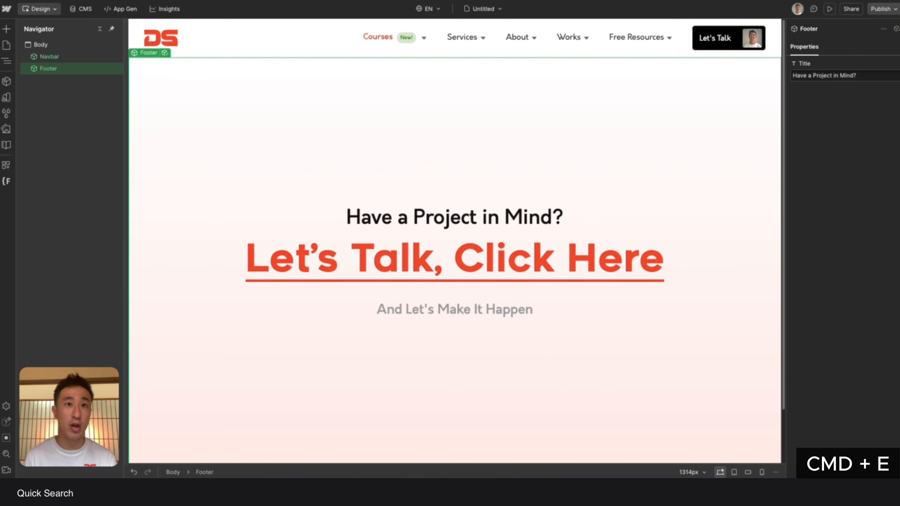
- Add the Course | About Instructor component below the Footer using quick search
key(super+e)
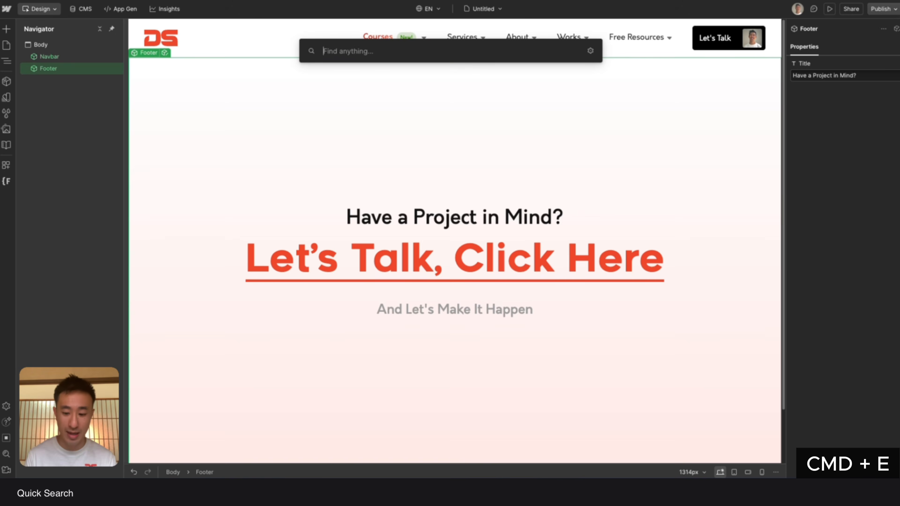
text(cou)
key(Return)
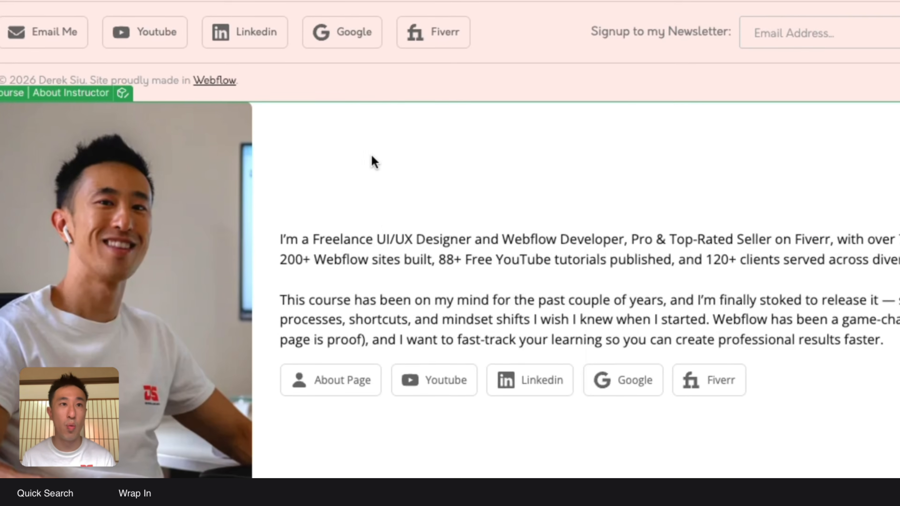
- Wrap the Course | About Instructor component in a div block and apply the existing container class to that block
right_click(356, 259)
mouse_move(421, 213)
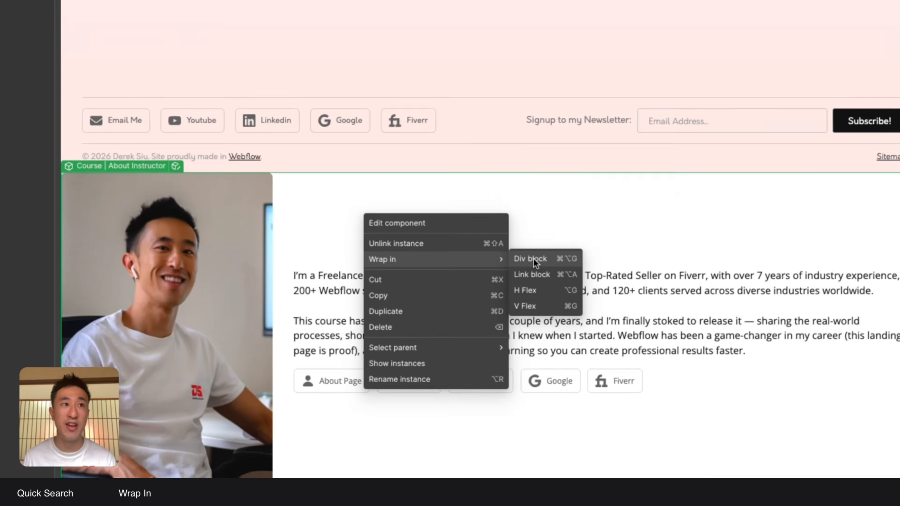
click(597, 216)
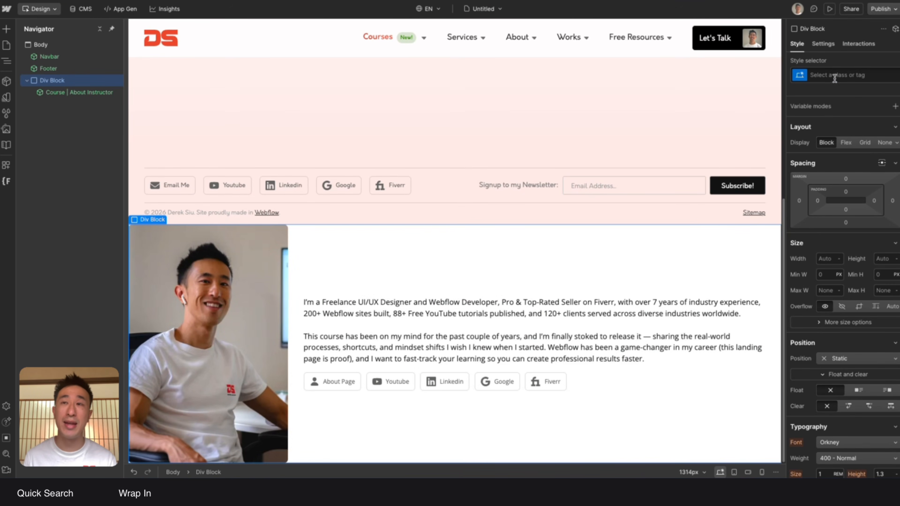
click(835, 75)
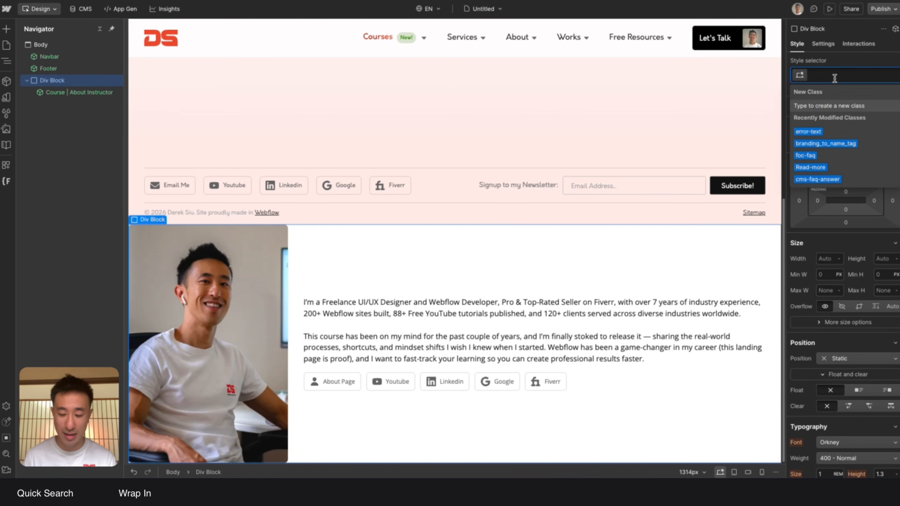
text(container)
key(Down)
key(Return)
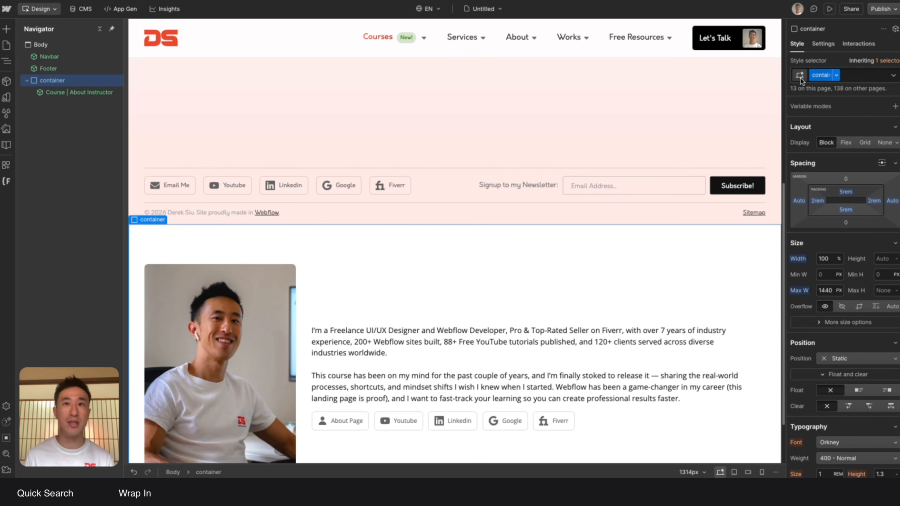
- Undo the container class and the div block wrap, and reselect the Course | About Instructor component
click(597, 127)
key(ctrl+z)
key(ctrl+z)
click(422, 256)
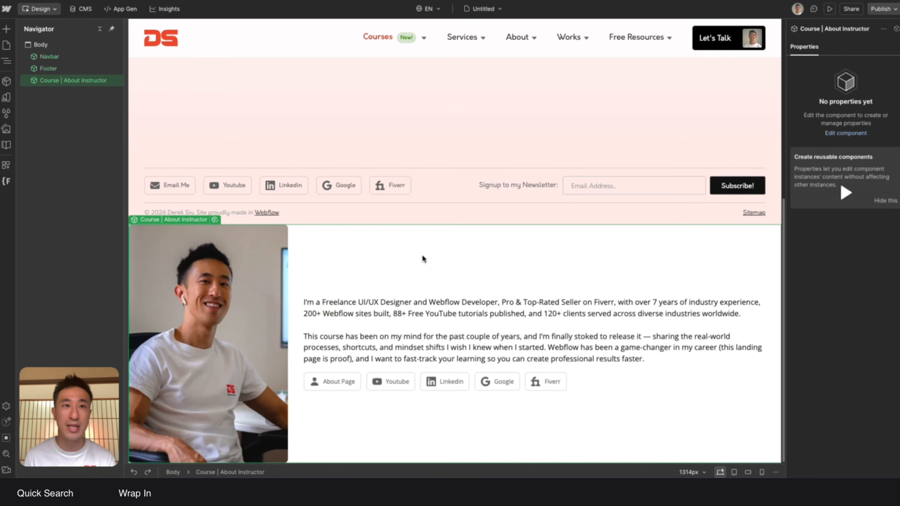
- Wrap the Course | About Instructor component in a div block
right_click(422, 256)
mouse_move(452, 287)
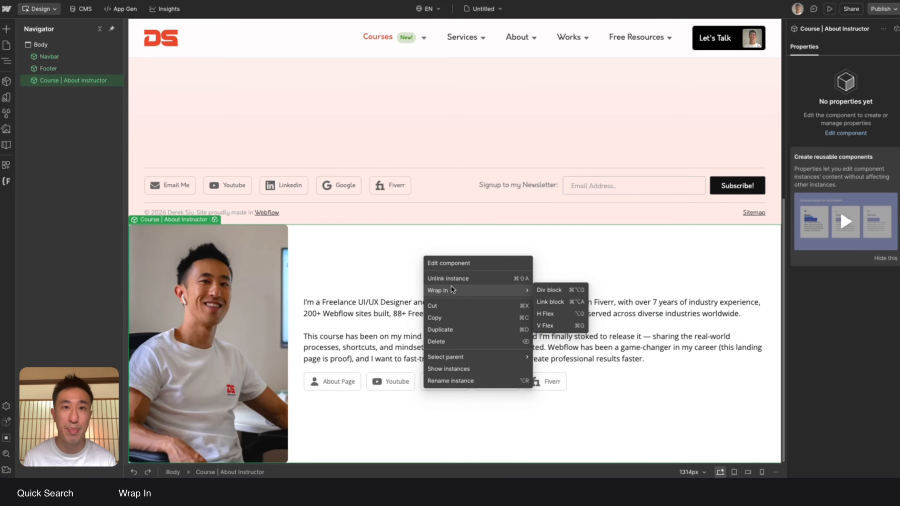
click(619, 237)
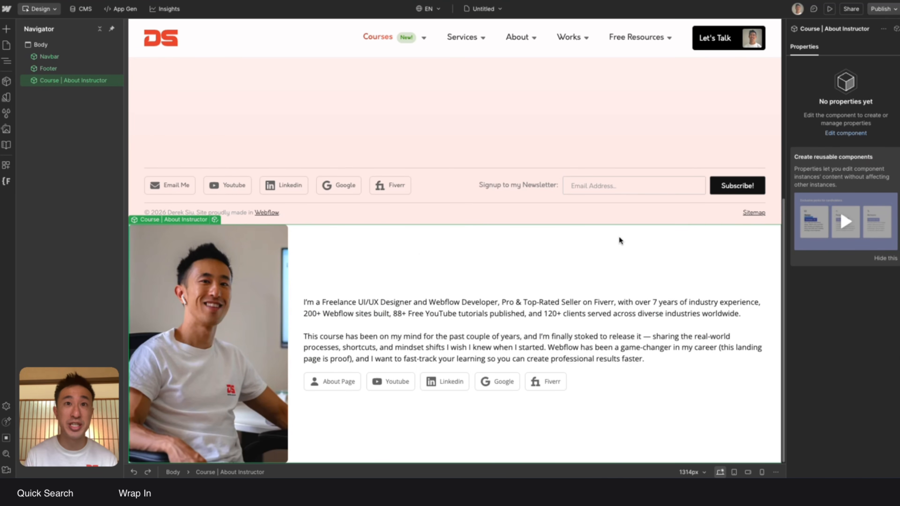
key(super+alt+g)
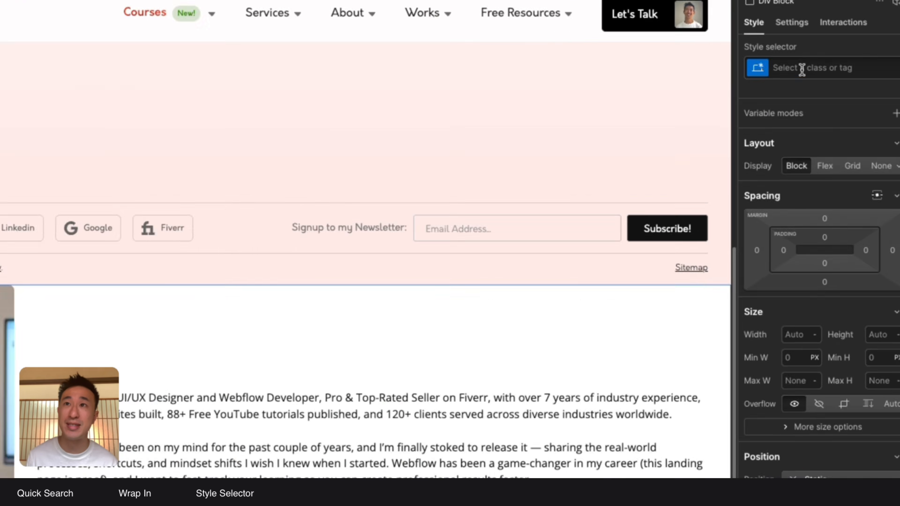
click(802, 69)
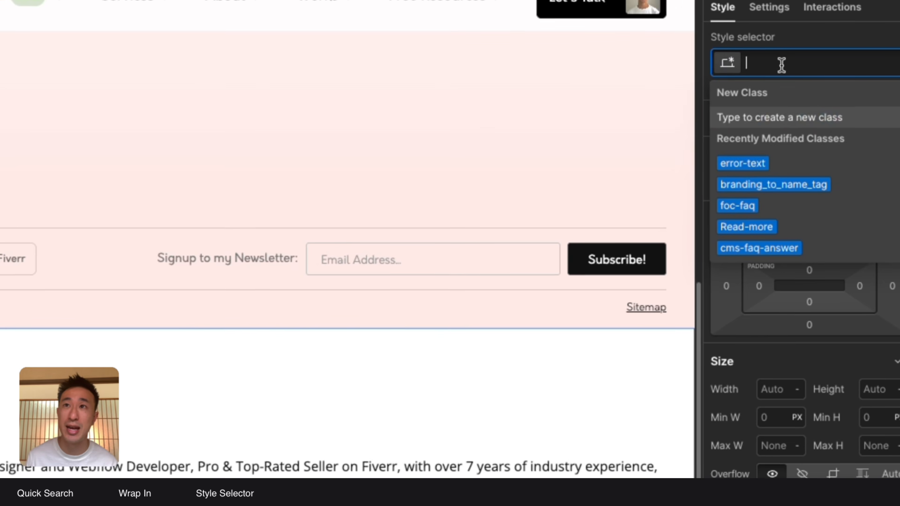
text(cont)
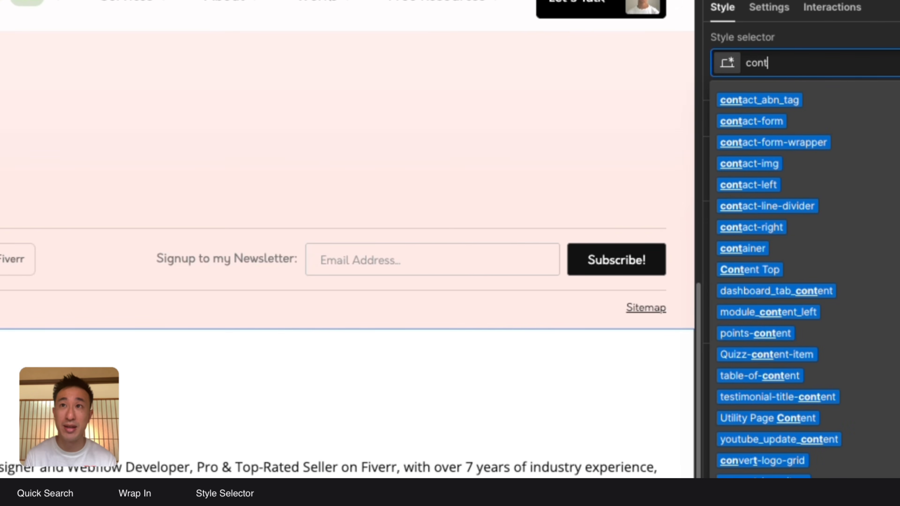
key(Escape)
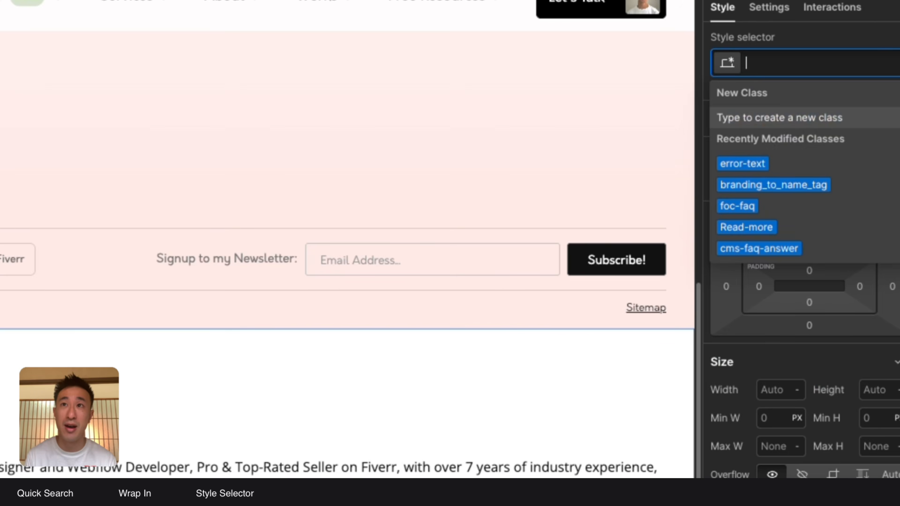
key(Escape)
- Apply the existing container class to the div block around the Course | About Instructor component
key(super+Return)
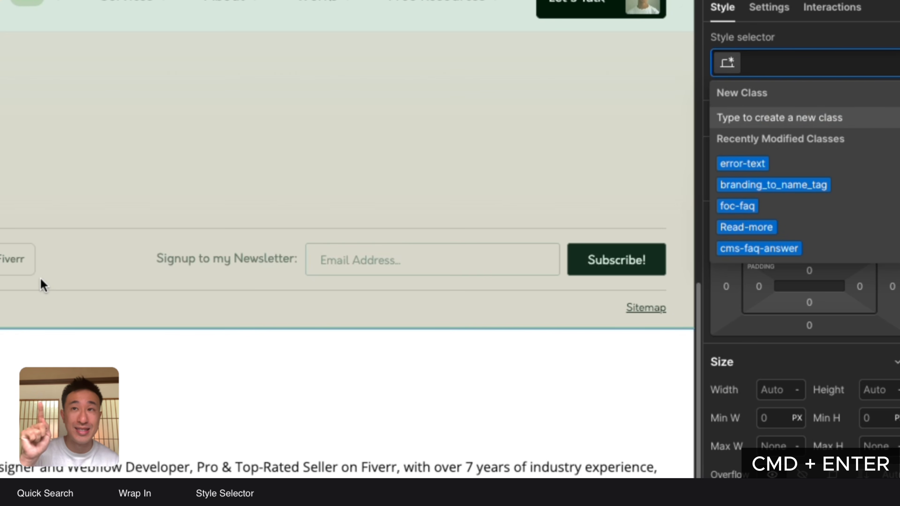
text(container)
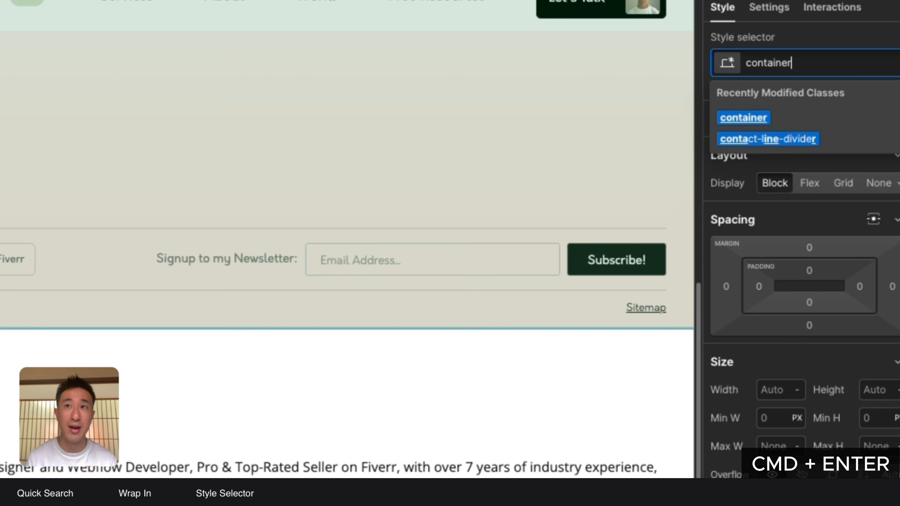
key(Return)
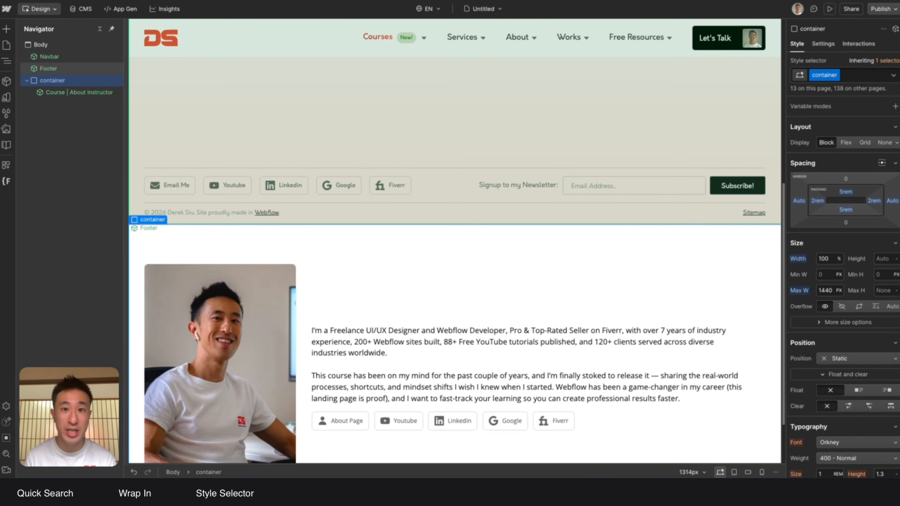
- Wrap the container in another div block and apply the section class to that outer block
key(super+alt+g)
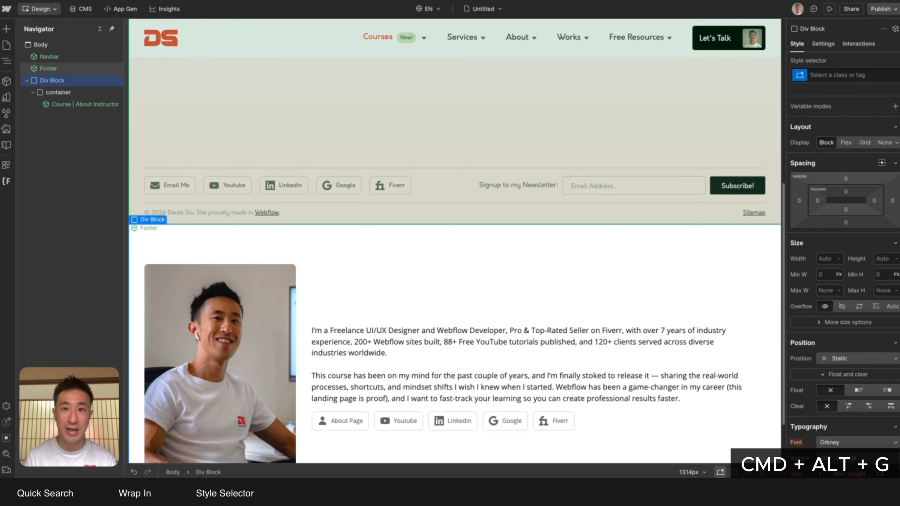
key(super+Return)
text(section)
key(Return)
- Move the section between the Navbar and the Footer, and expand it down to the Course | About Instructor component
drag(53, 80, 55, 66)
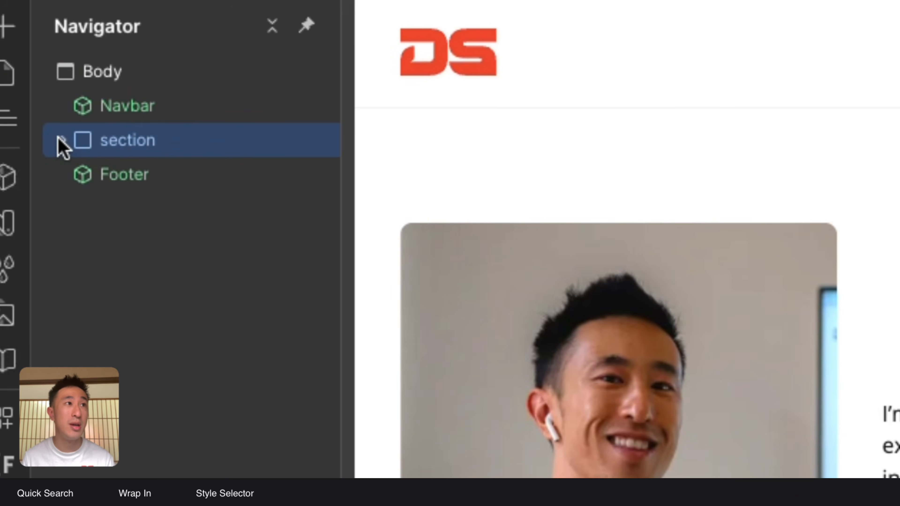
click(27, 69)
click(120, 177)
click(161, 221)
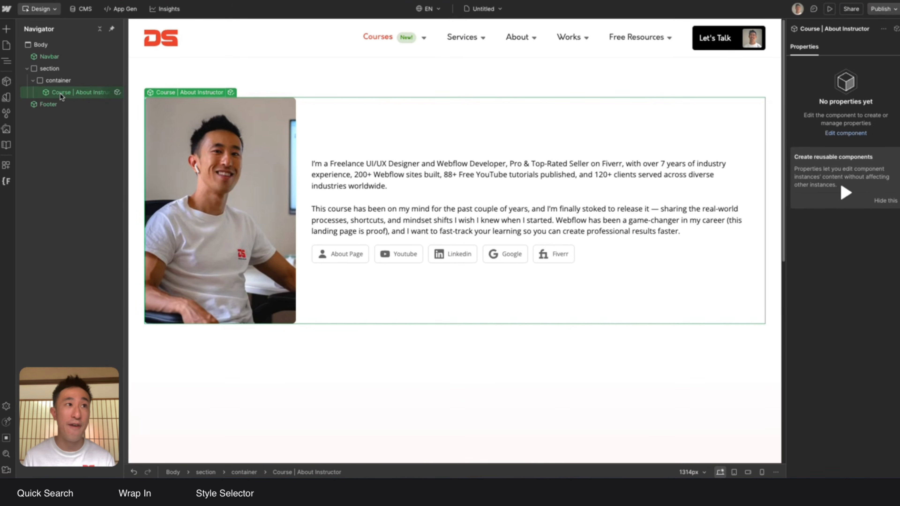
- Add a div block to the end of the Body and apply the section class to it
click(61, 44)
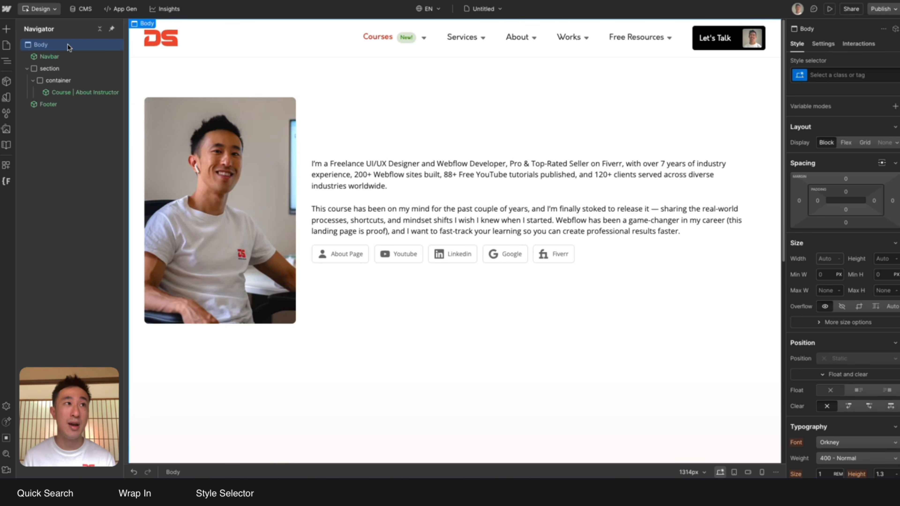
key(super+e)
text(div)
key(Return)
key(super+Return)
text(section)
key(Return)
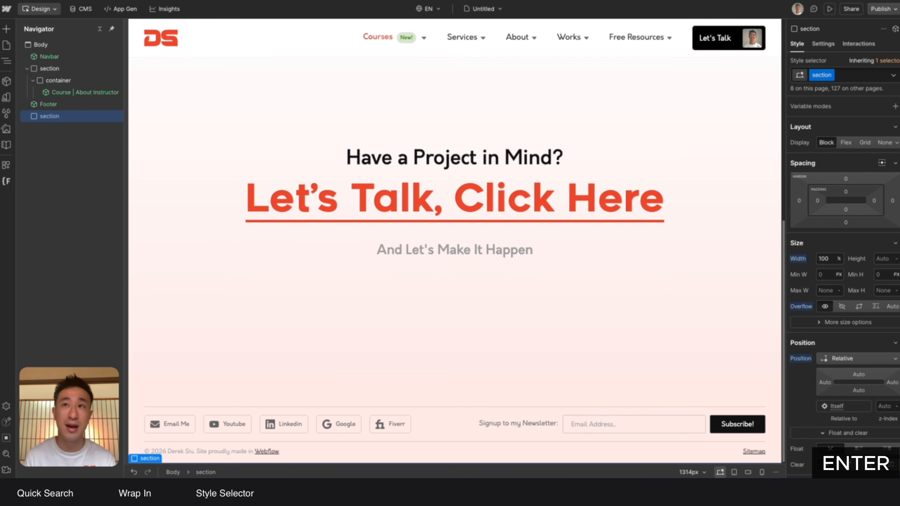
- Add a div block inside the new empty section and apply the container class to it
key(super+e)
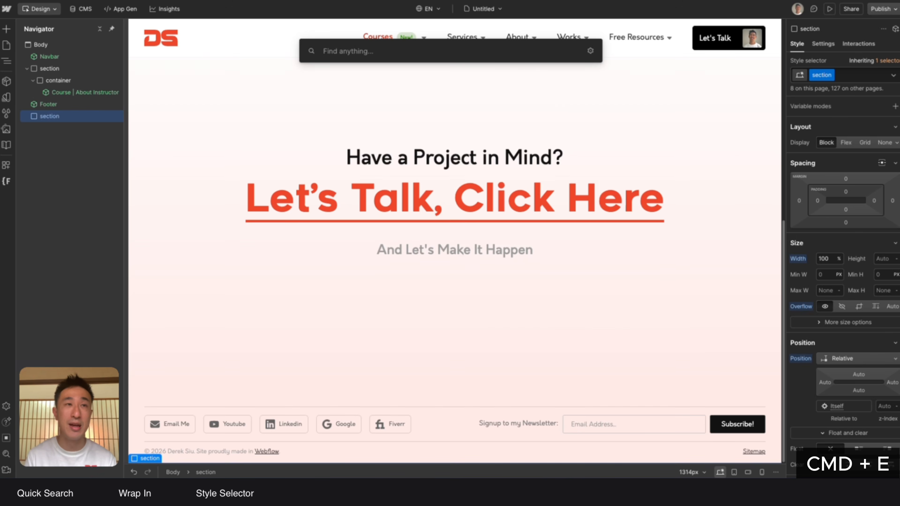
text(div)
key(Return)
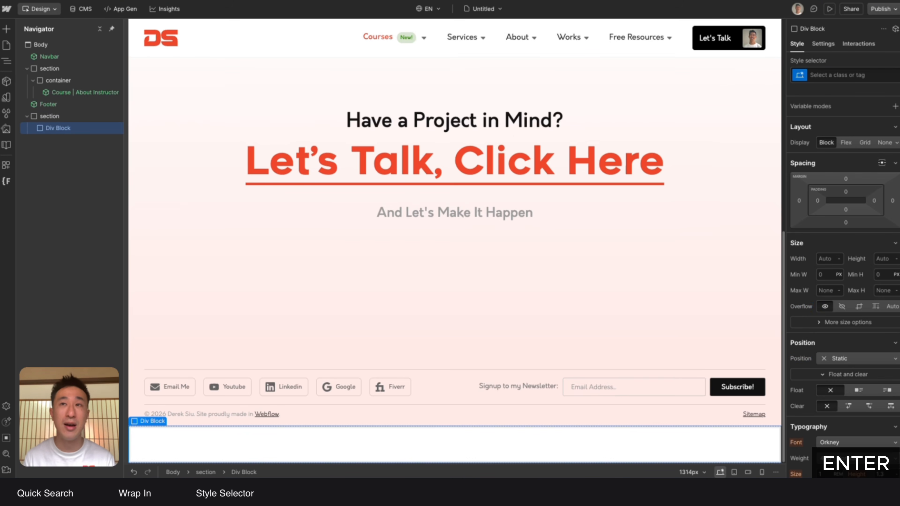
key(super+Return)
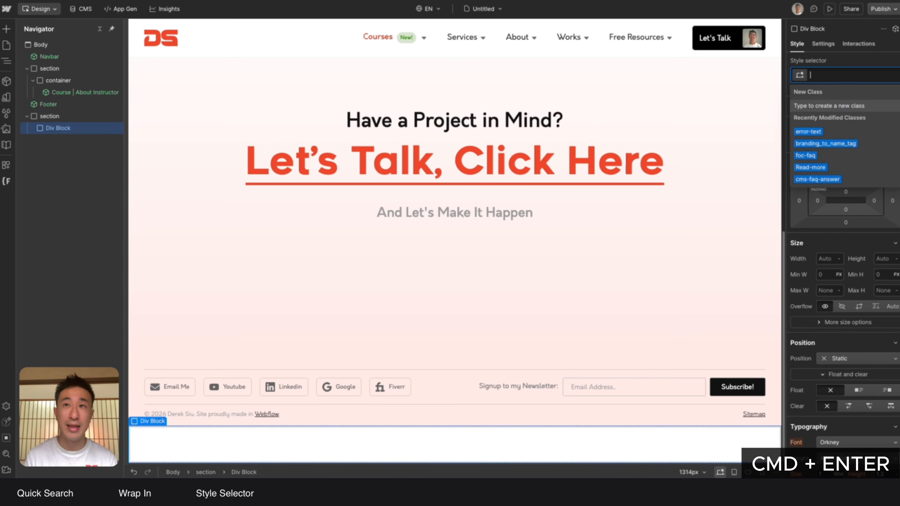
text(container)
key(Return)
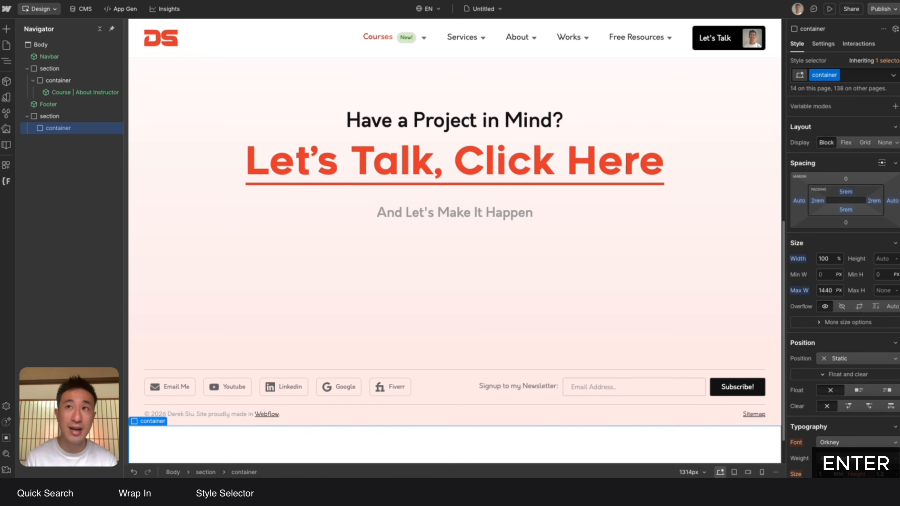
- Insert the Course | What We'll Cover component into the container of the last section
key(super+e)
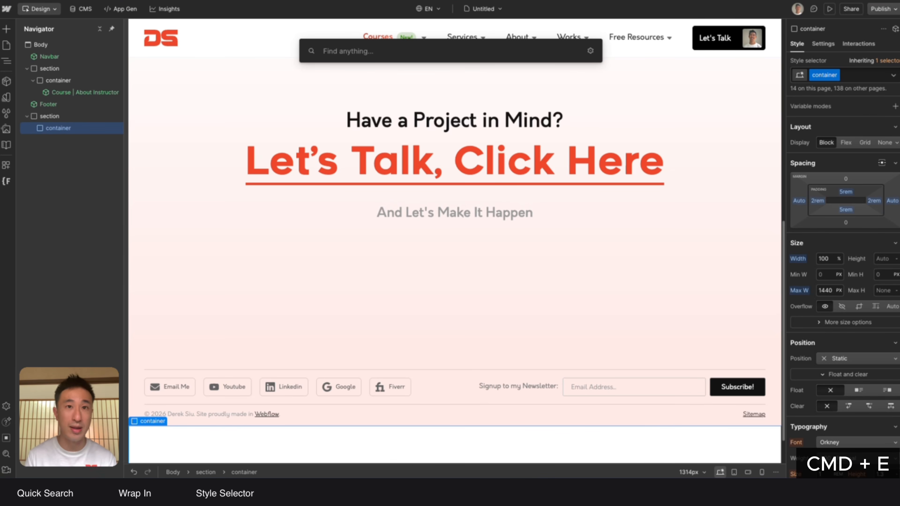
text(course)
key(Down)
key(Down)
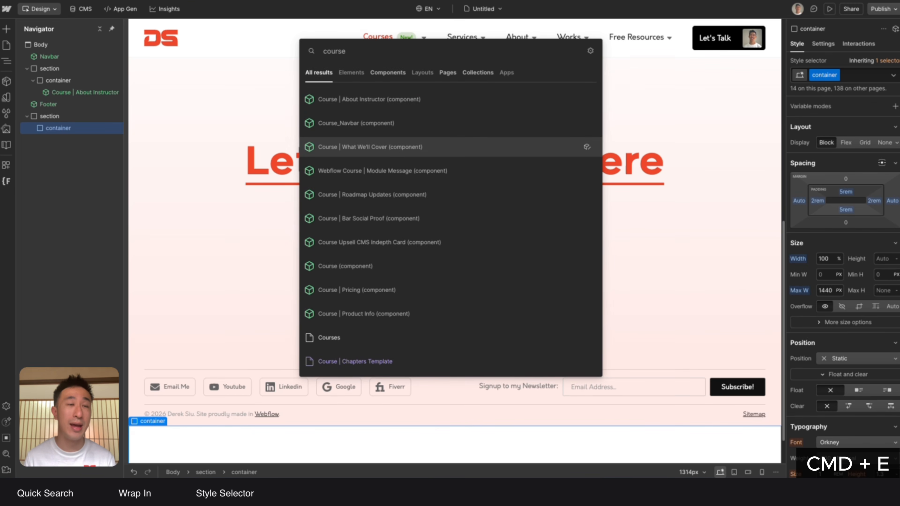
key(Return)
click(165, 145)
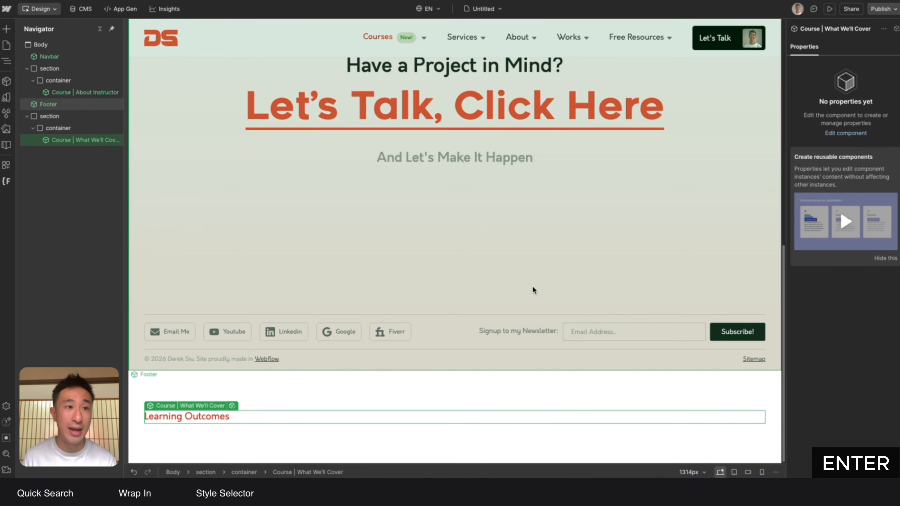
scroll(533, 289, up, 10)
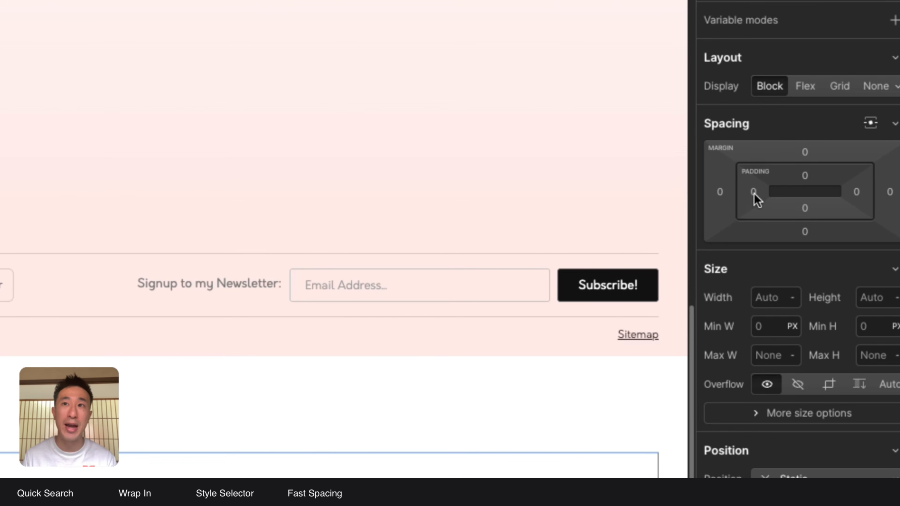
- Increase the selected block's left padding and set it to exactly 80 px
drag(754, 192, 801, 201)
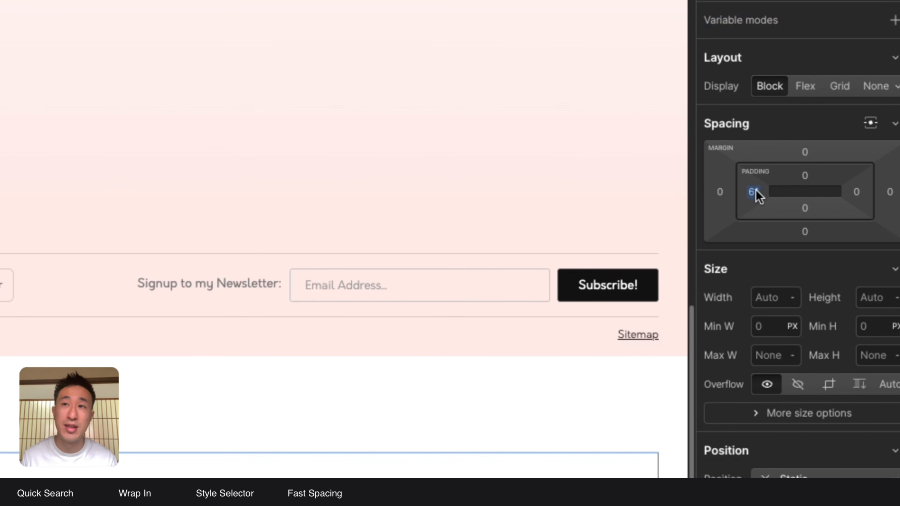
click(755, 193)
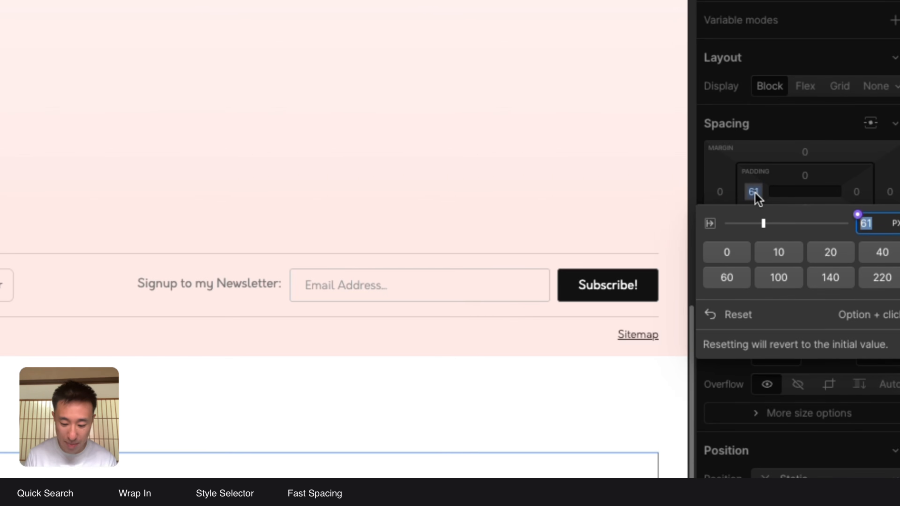
text(80)
key(Return)
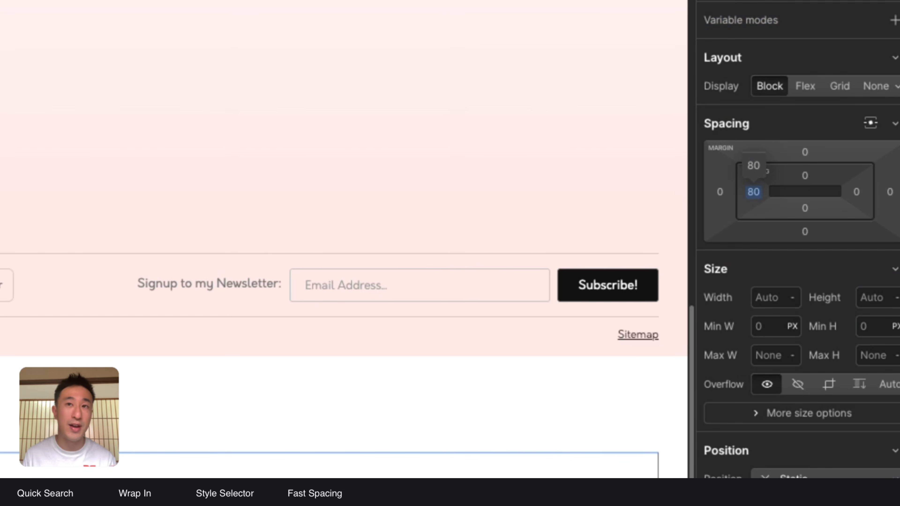
- Set the selected block's left, top and right padding to 140 px each using the preset values
click(755, 193)
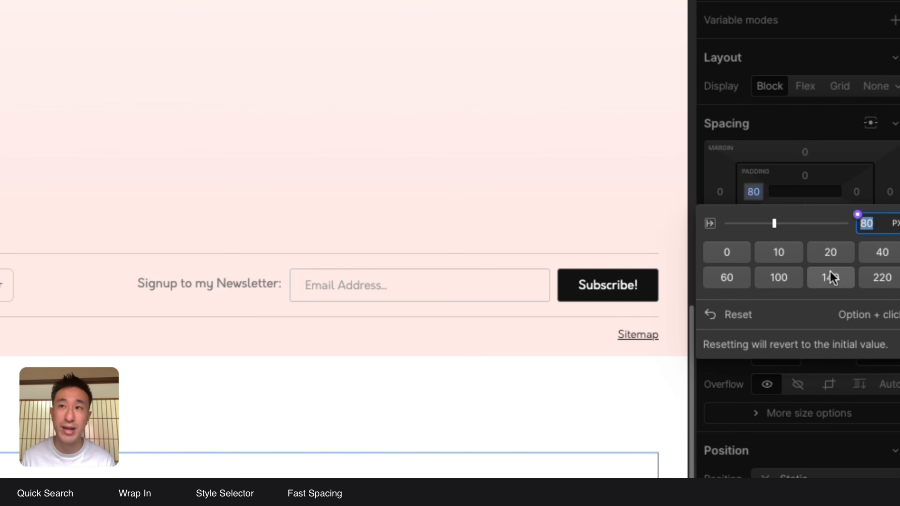
click(832, 280)
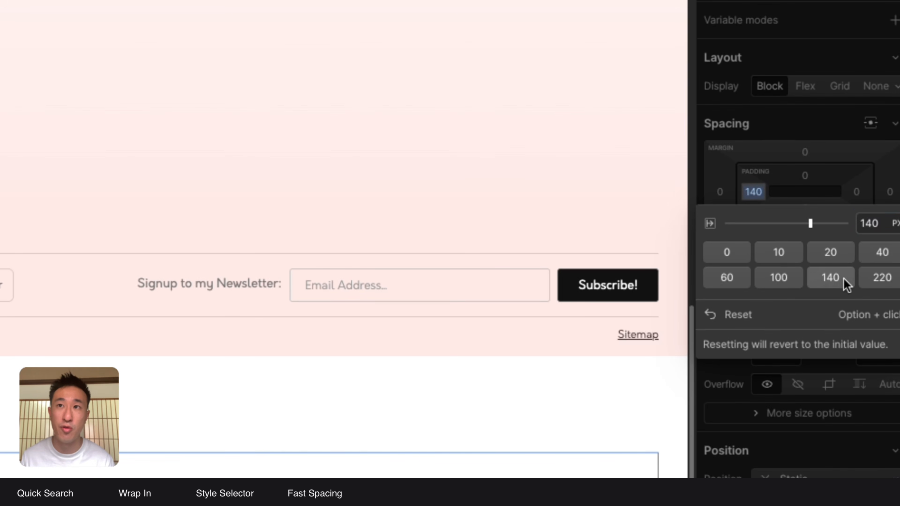
click(806, 176)
click(830, 259)
click(856, 191)
click(829, 273)
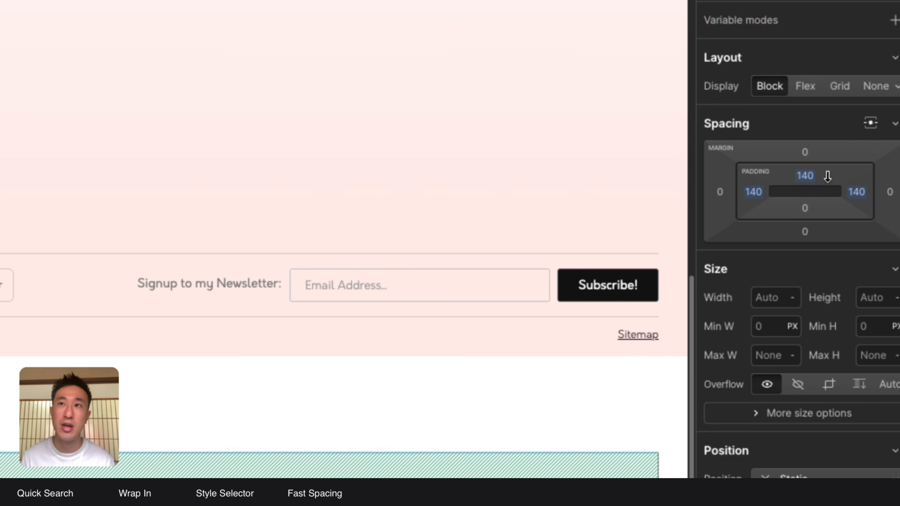
- Undo the left, top and right padding changes on the selected block
key(ctrl+z)
key(ctrl+z)
key(ctrl+z)
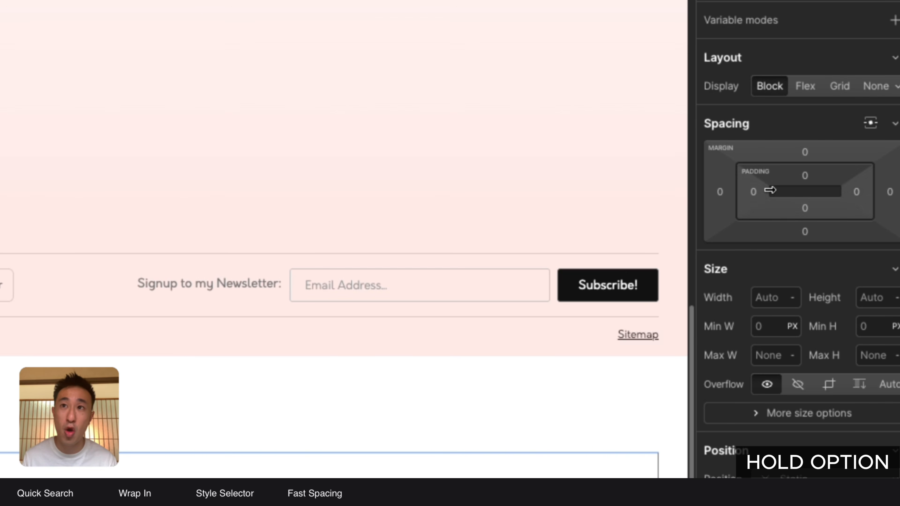
- Try setting the left and right padding together to 99 px and adjusting the bottom padding, and undo it
drag(756, 192, 842, 196)
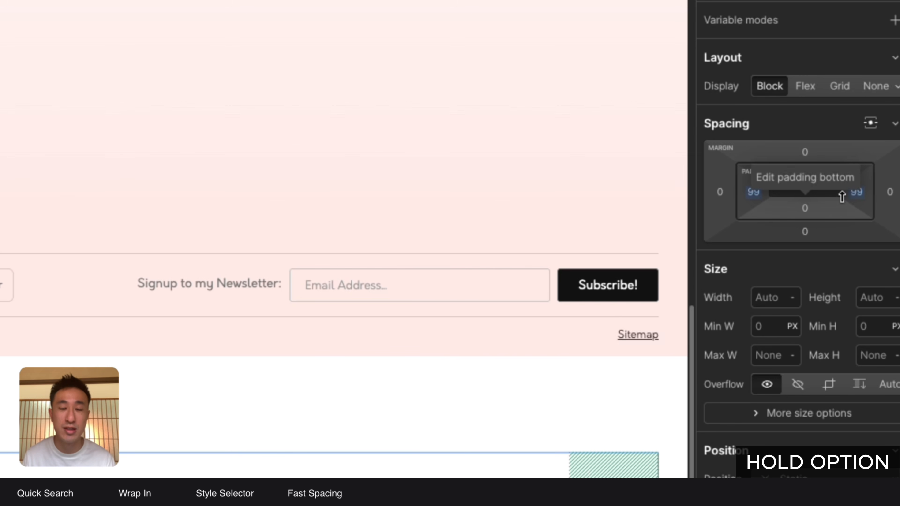
drag(842, 196, 816, 213)
key(super+z)
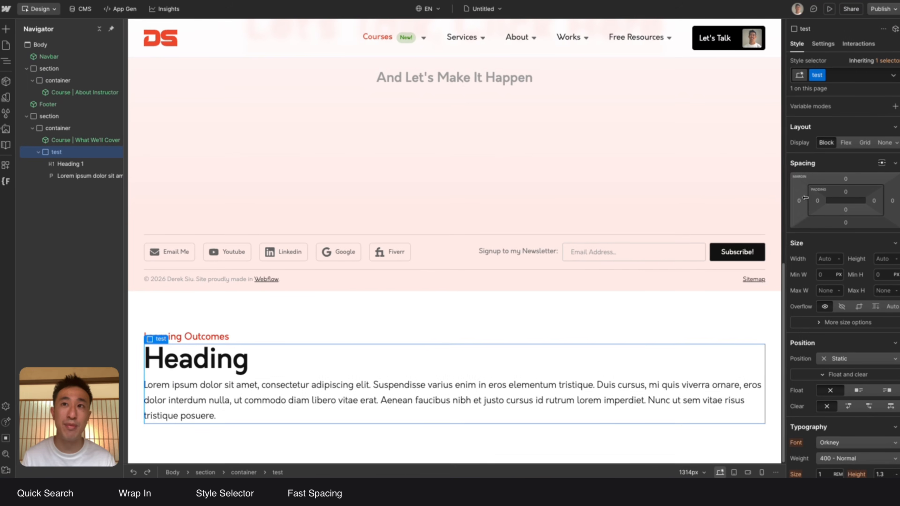
- Try adjusting the margin of the test block and undo the change
drag(801, 202, 845, 264)
key(super+z)
key(super+z)
- Set the margin of the test block to 194 px on all four sides at once
drag(800, 200, 887, 269)
drag(794, 175, 701, 114)
scroll(572, 223, down, 8)
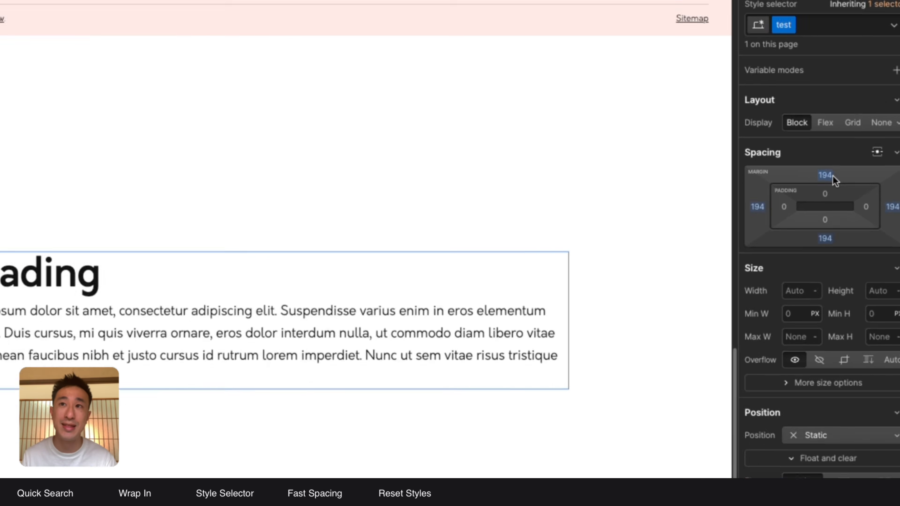
- Reset the top margin of the test block to its initial value and set its left margin to 0
click(826, 176)
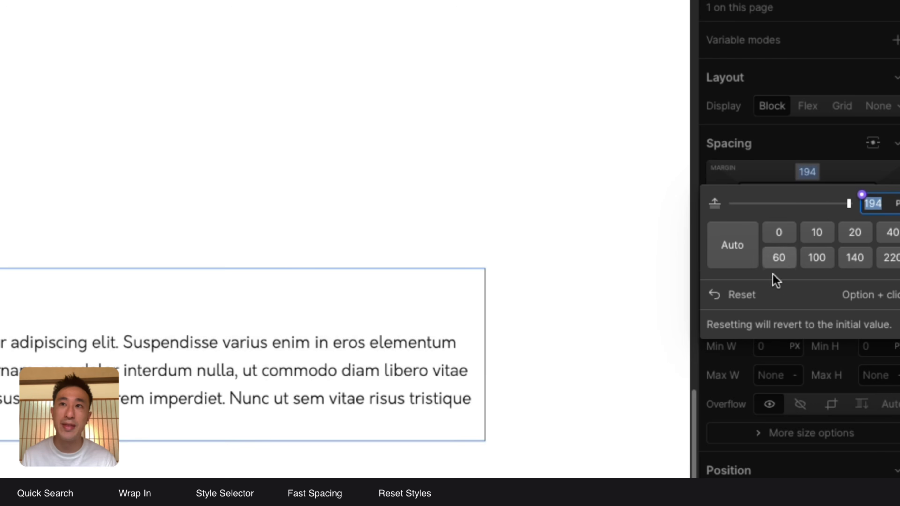
click(753, 299)
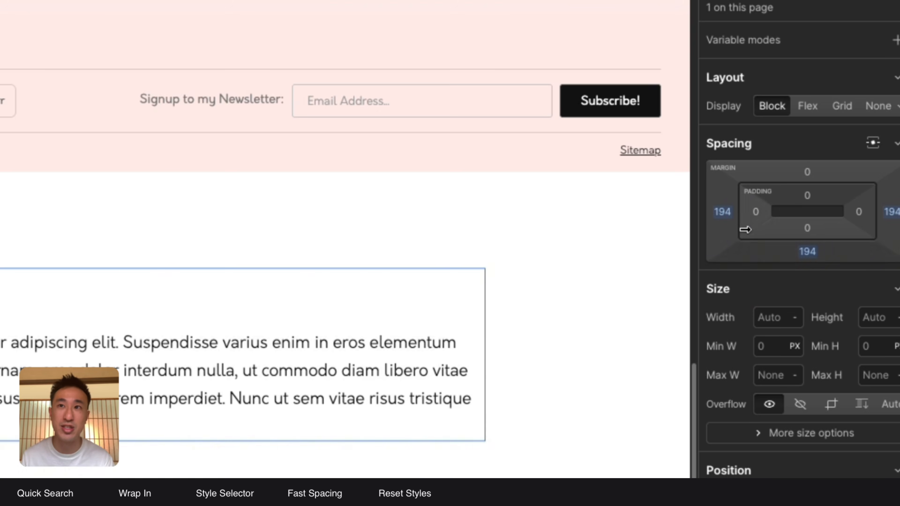
click(723, 215)
text(0)
key(Return)
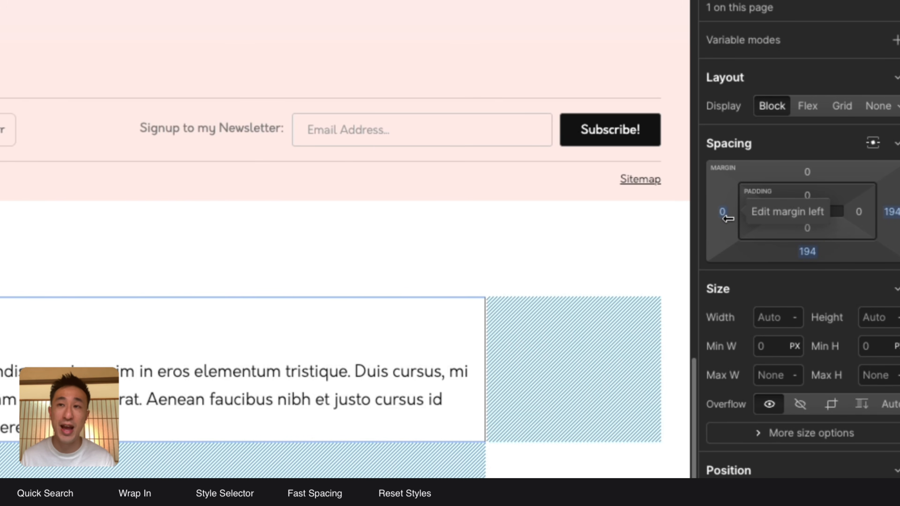
- Reset the left, bottom and right margins of the test block to their initial values
click(723, 213)
click(767, 333)
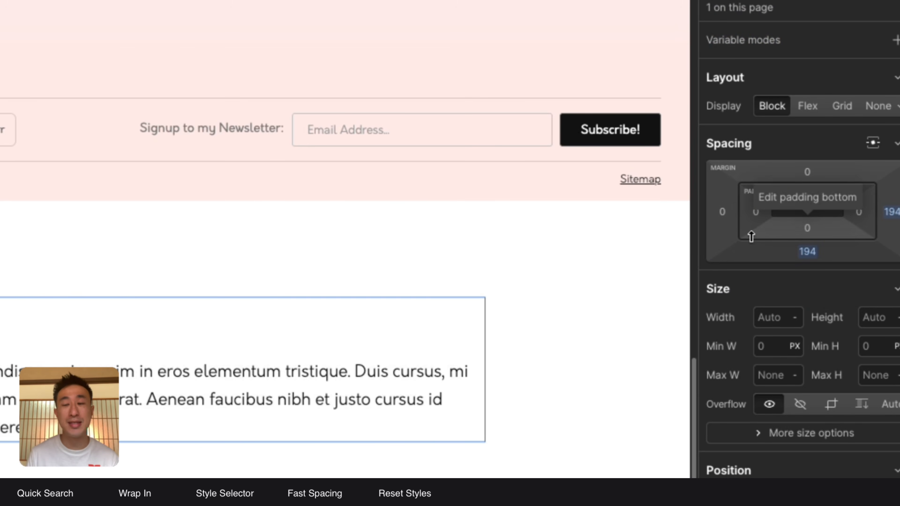
alt+click(808, 252)
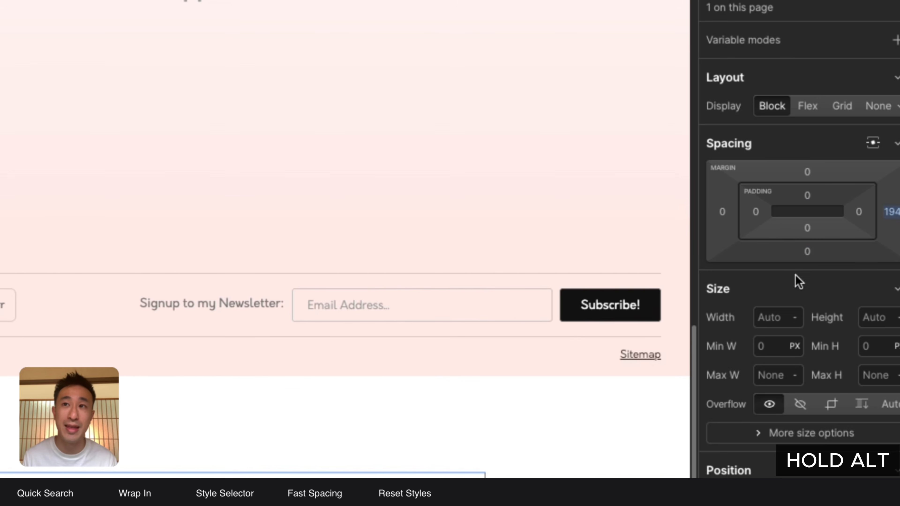
alt+click(891, 212)
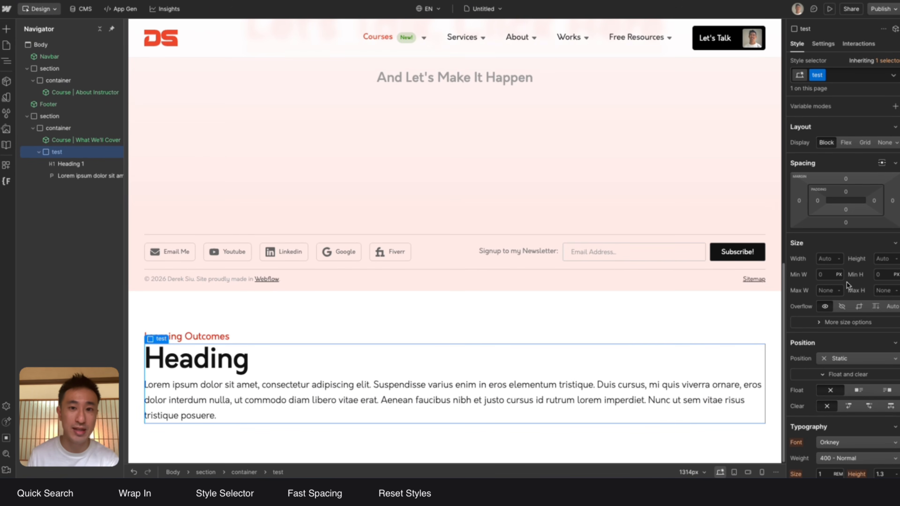
- Preview the page from the instructor section down to the footer, and return to the design view
scroll(550, 187, up, 15)
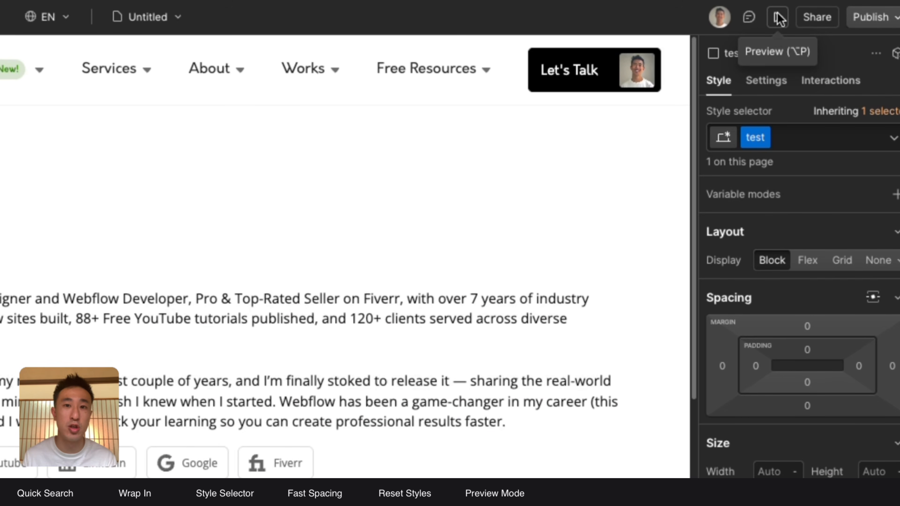
click(778, 18)
scroll(508, 305, down, 10)
scroll(513, 313, up, 5)
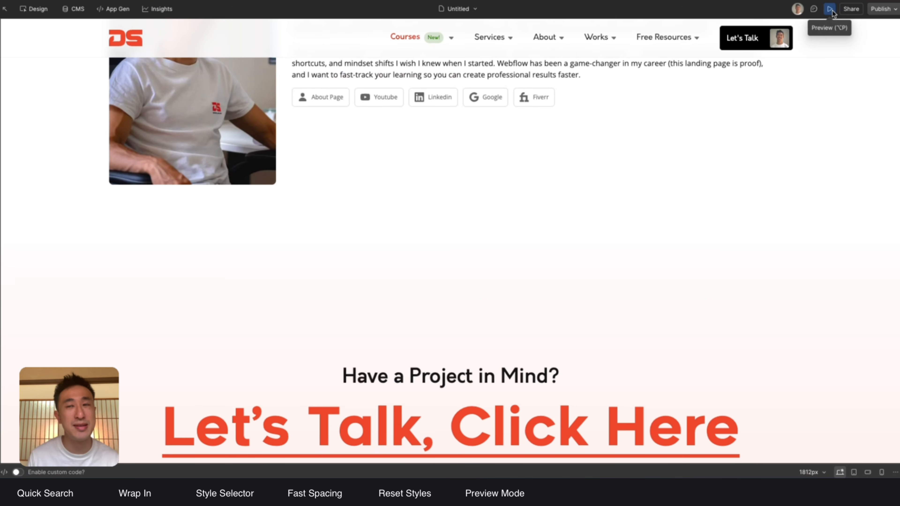
click(831, 10)
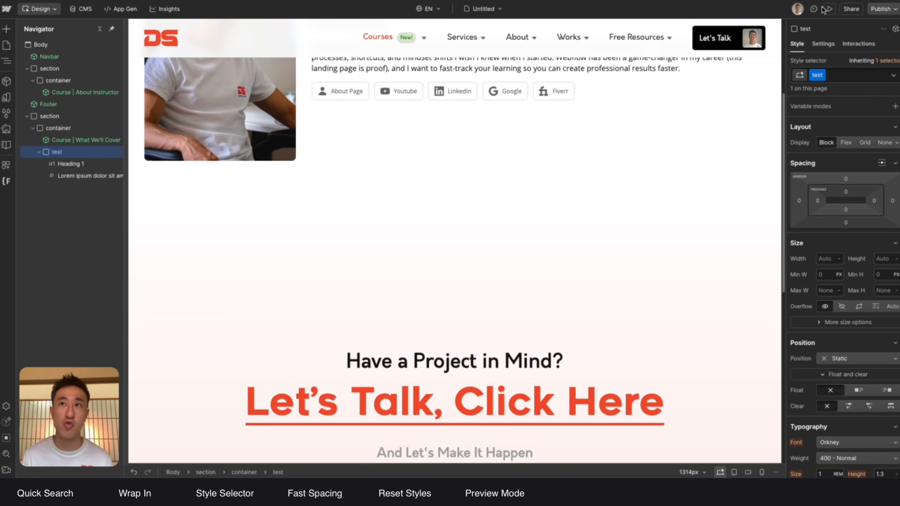
- Check the available publish destinations and close them without publishing the site
click(882, 8)
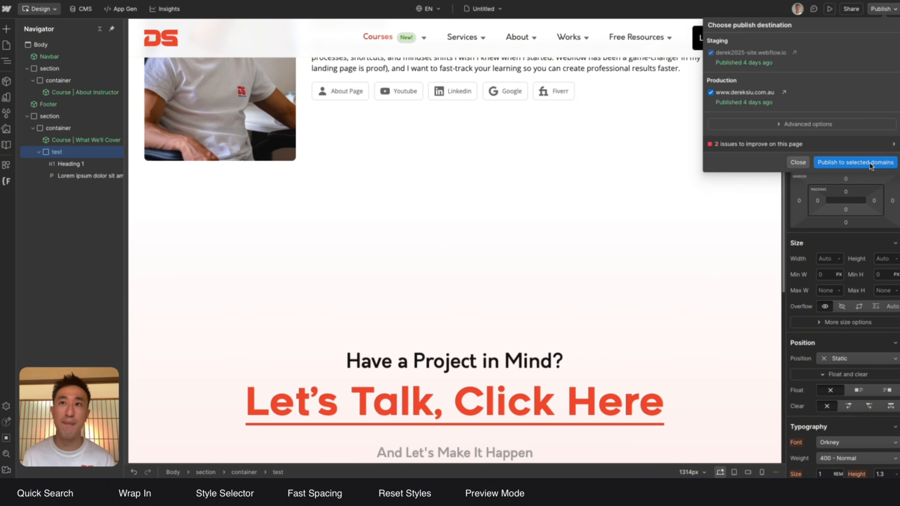
click(597, 228)
scroll(596, 228, up, 5)
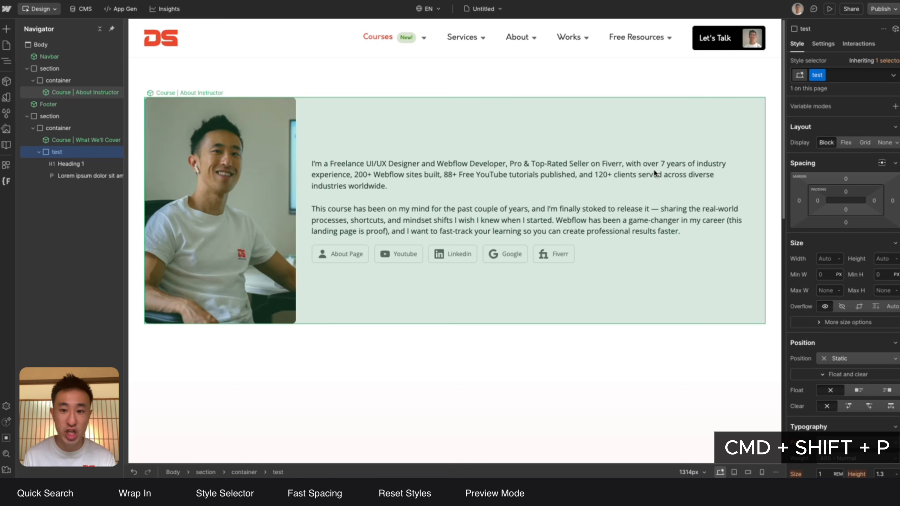
- Toggle the page repeatedly between preview mode and the design view
key(super+shift+p)
key(super+shift+p)
key(super+shift+p)
key(super+shift+p)
key(super+shift+p)
key(super+shift+p)
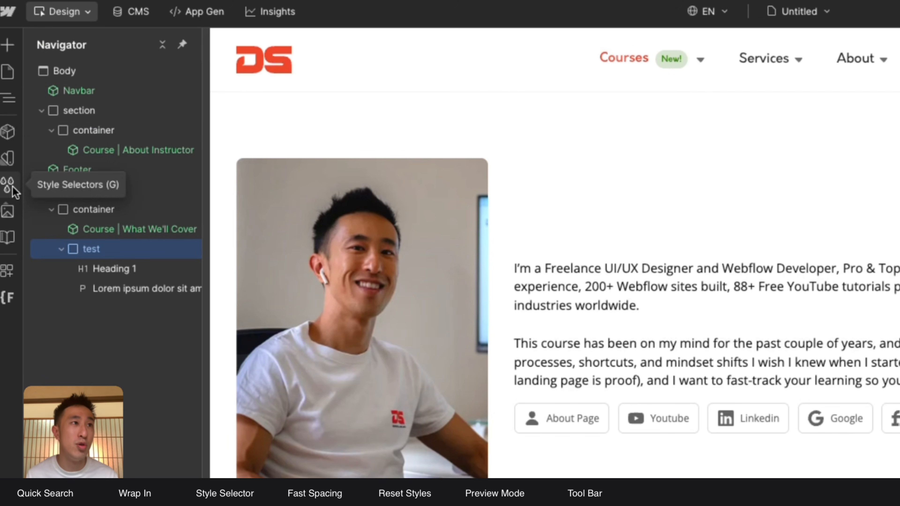
- Look through the design resources, including the style selectors, addable elements and site pages, and return to the page's element tree
click(10, 238)
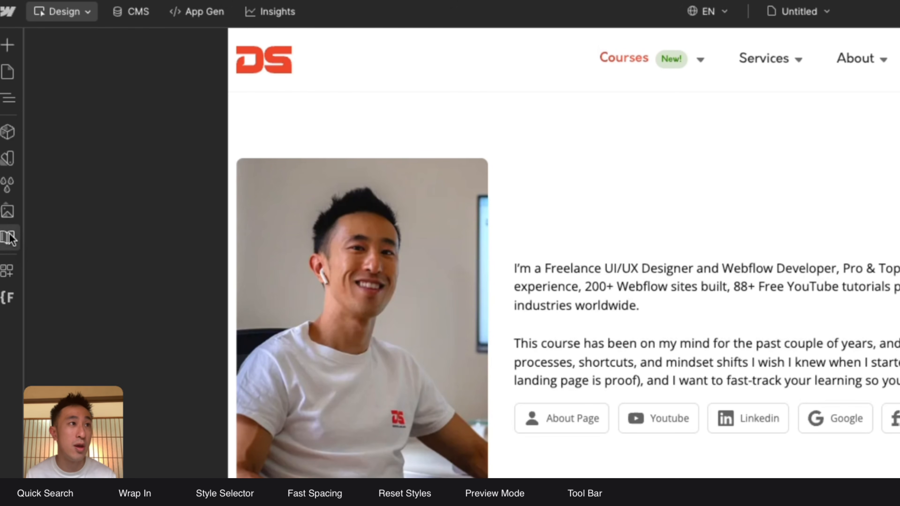
click(7, 213)
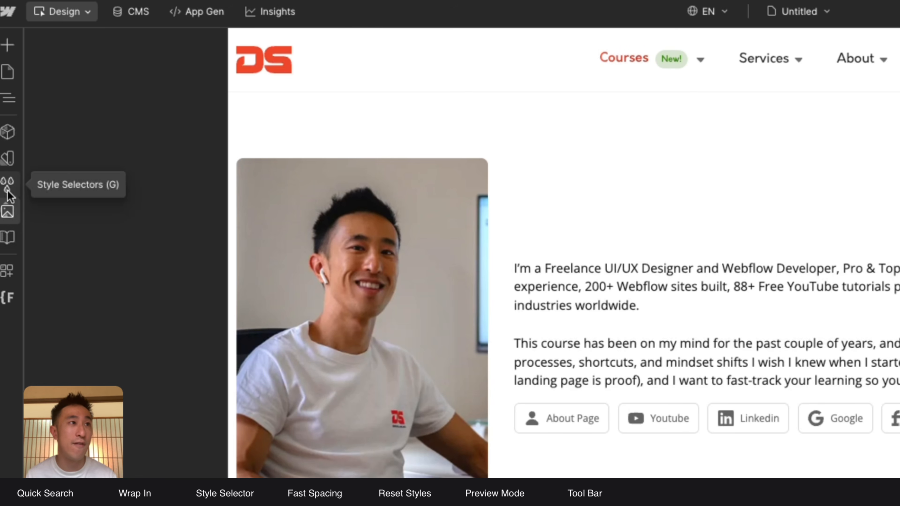
click(7, 185)
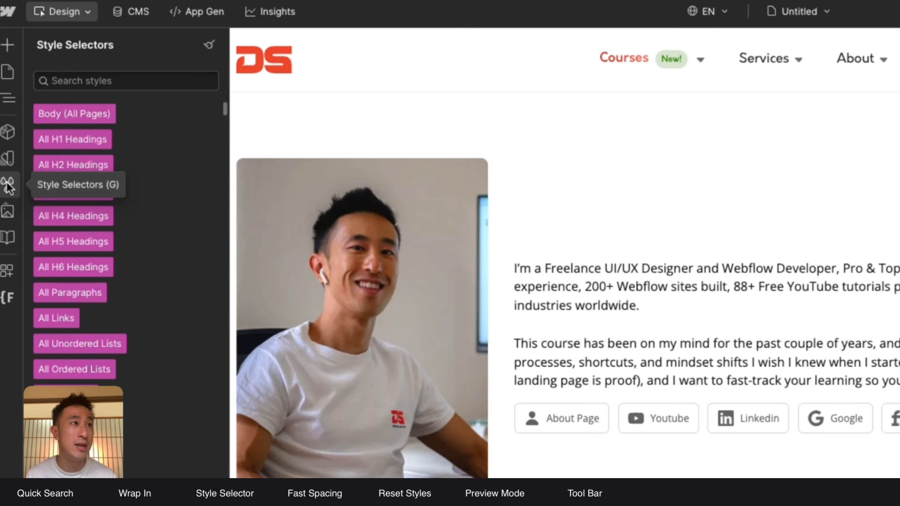
click(7, 159)
click(8, 47)
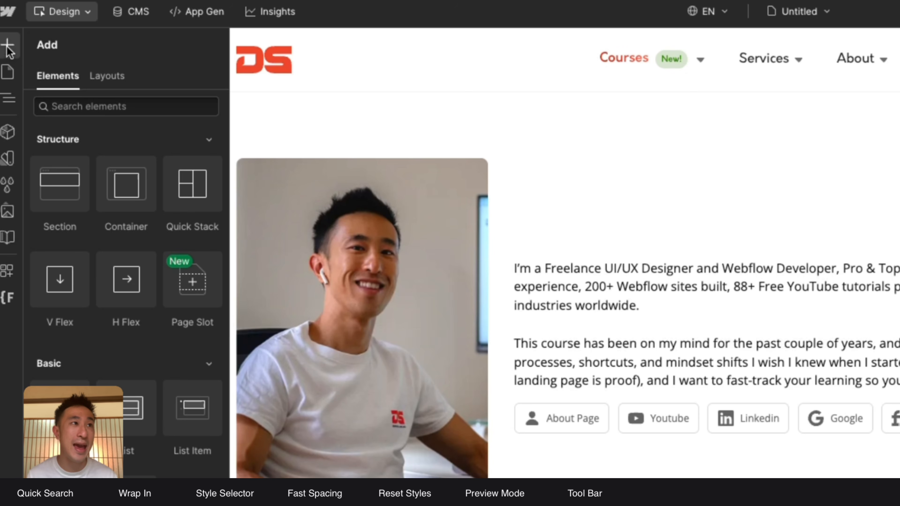
click(7, 72)
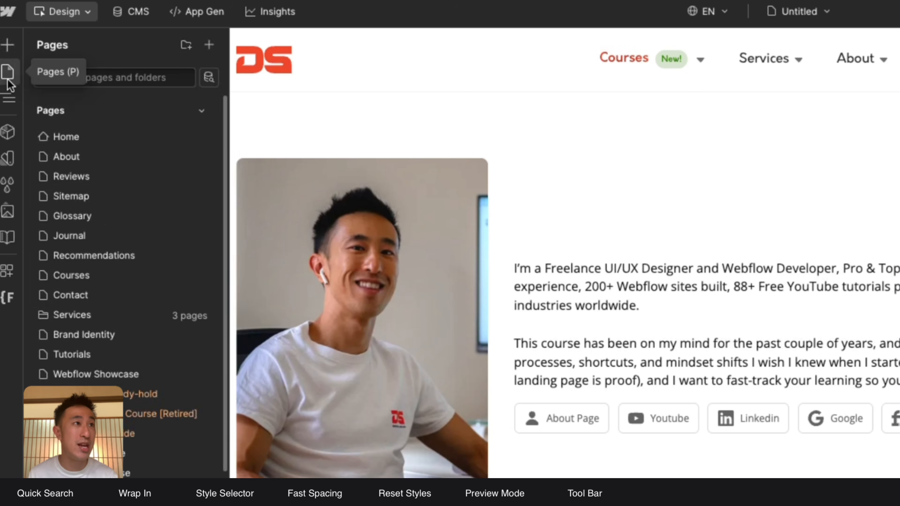
click(8, 101)
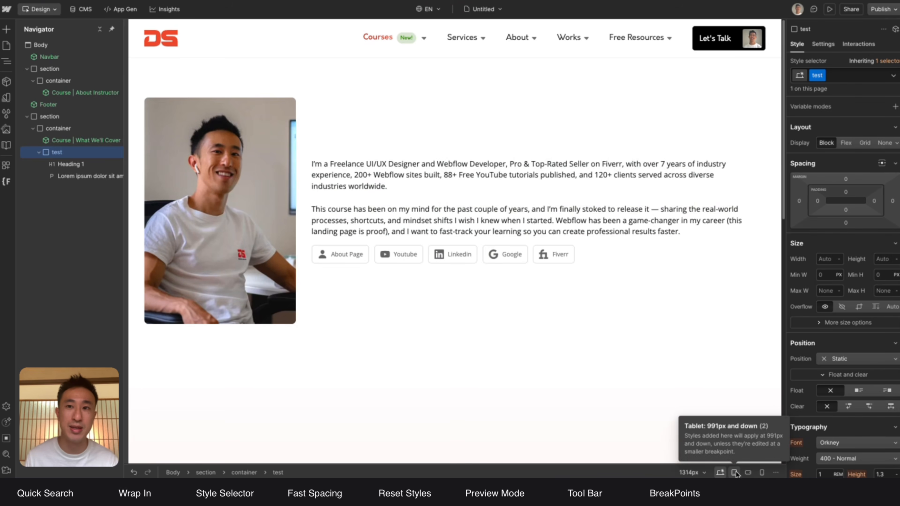
- Compare the page at the desktop, tablet, mobile landscape and mobile portrait breakpoints, ending on desktop
click(748, 472)
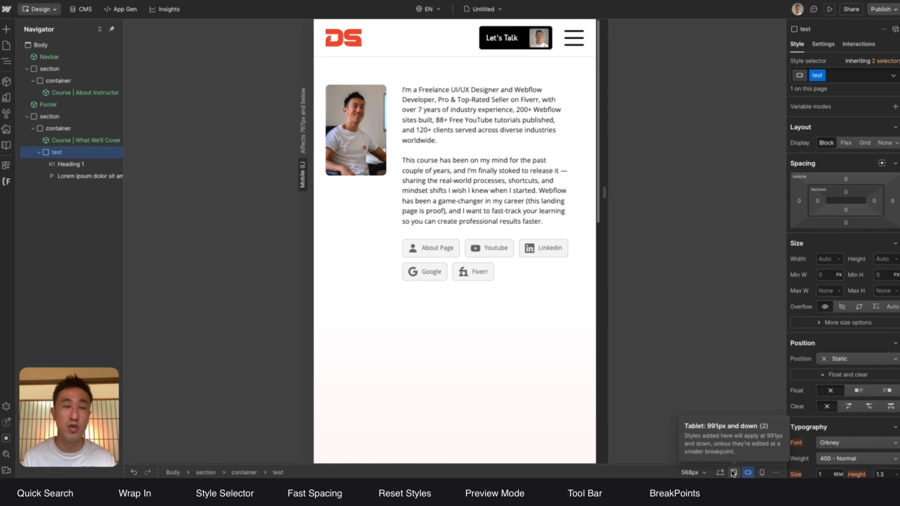
key(1)
key(2)
key(3)
key(4)
key(1)
key(4)
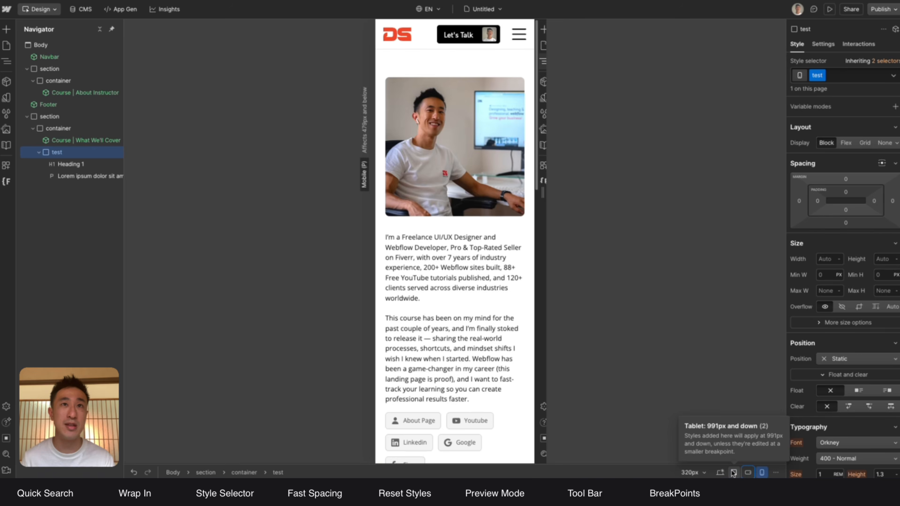
key(3)
key(4)
key(1)
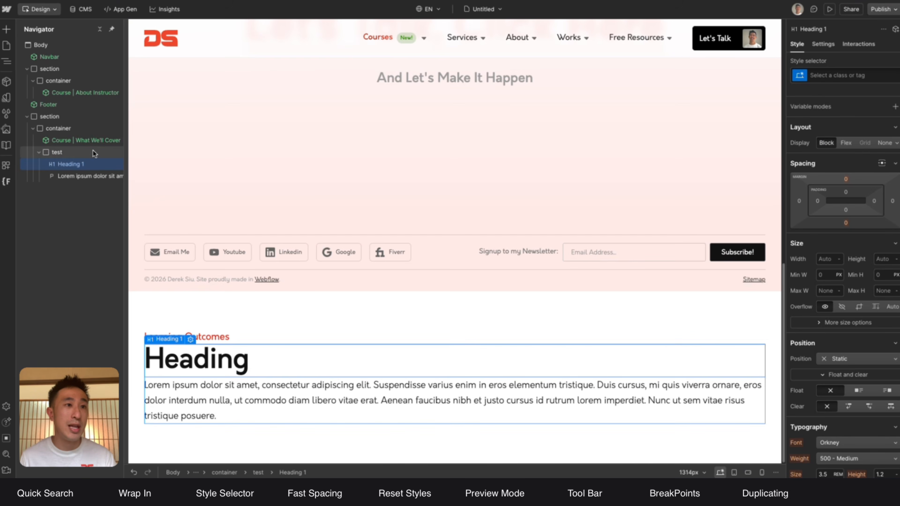
- Duplicate the test block with its heading and paragraph inside the second section's container
click(93, 152)
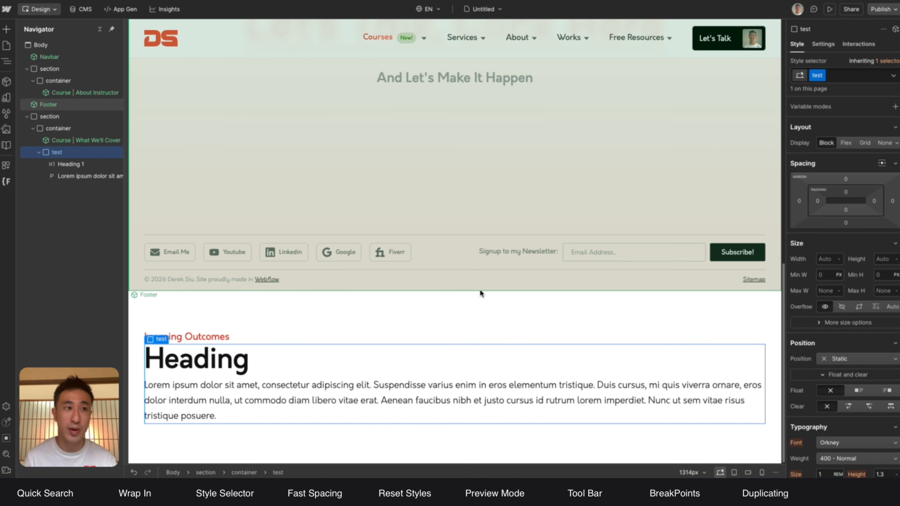
key(ctrl+d)
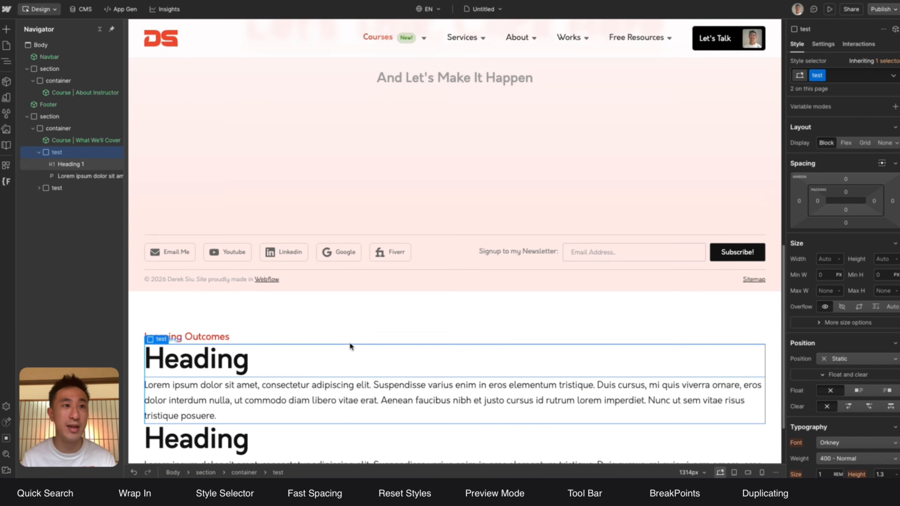
scroll(349, 343, down, 2)
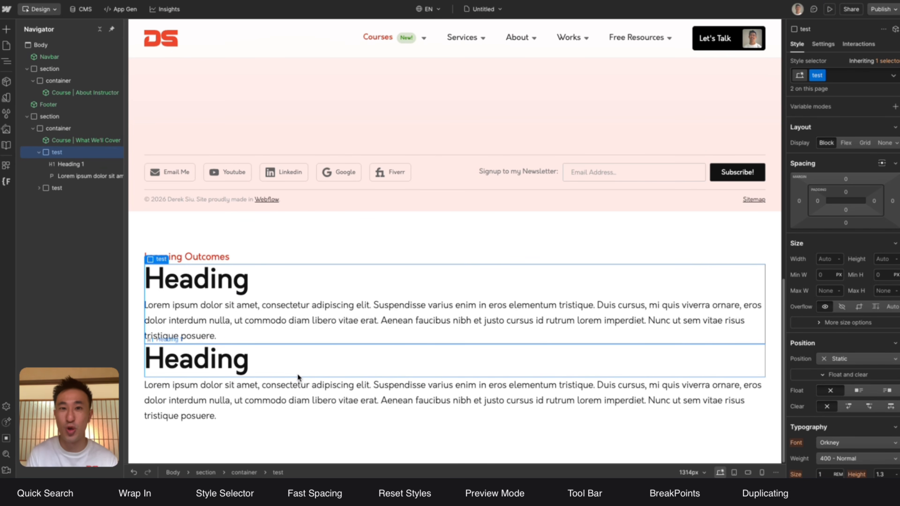
key(Delete)
key(super+d)
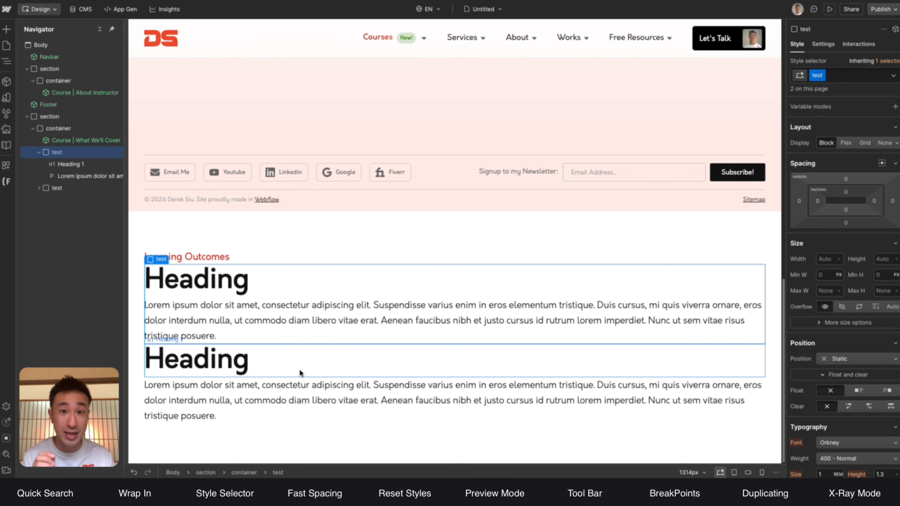
- Turn on X-Ray mode and examine the element outlines from the About Instructor section down to the duplicated headings
key(super+shift+x)
scroll(393, 246, up, 3)
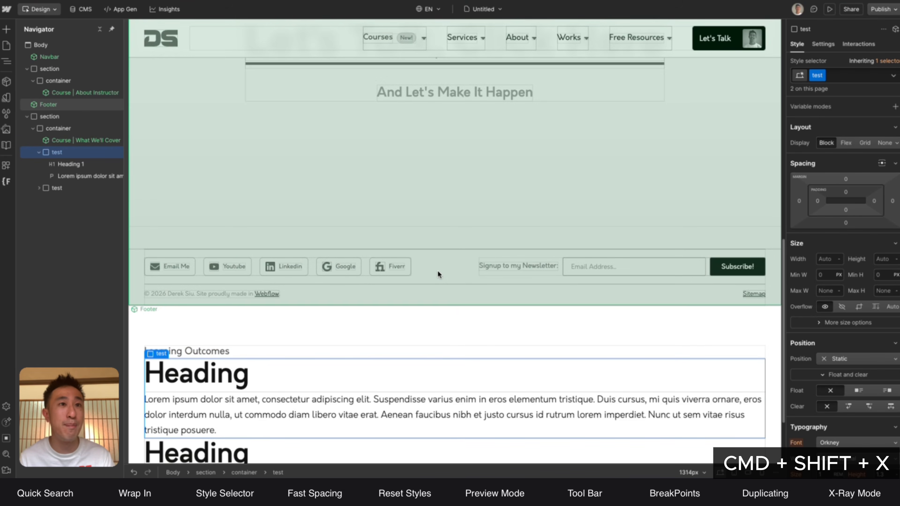
scroll(438, 270, up, 10)
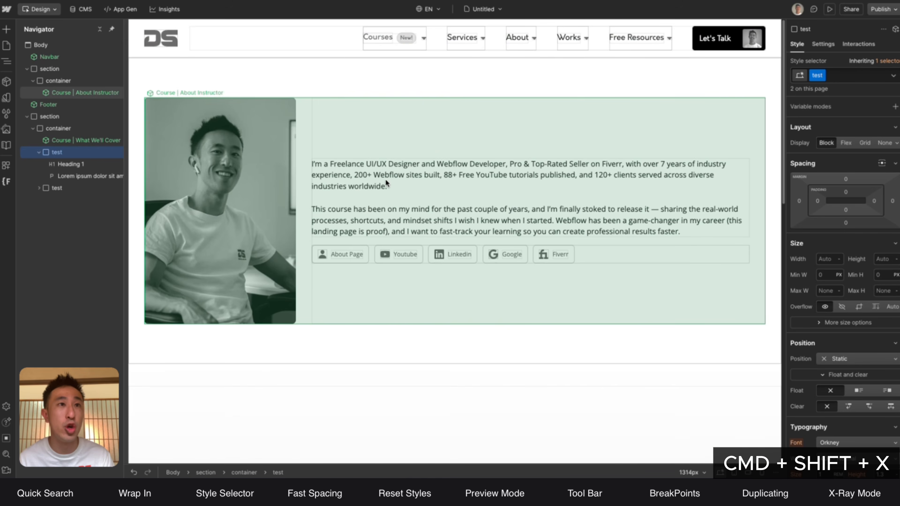
scroll(383, 194, down, 10)
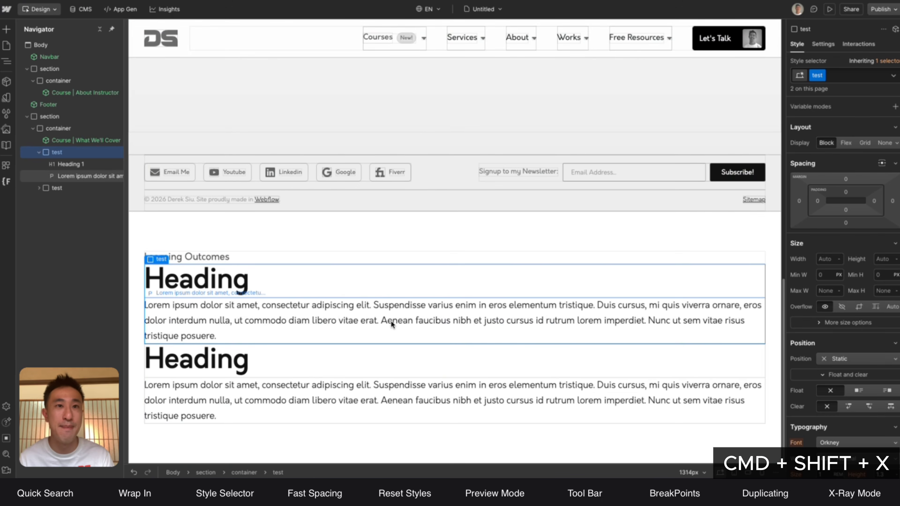
scroll(328, 305, up, 5)
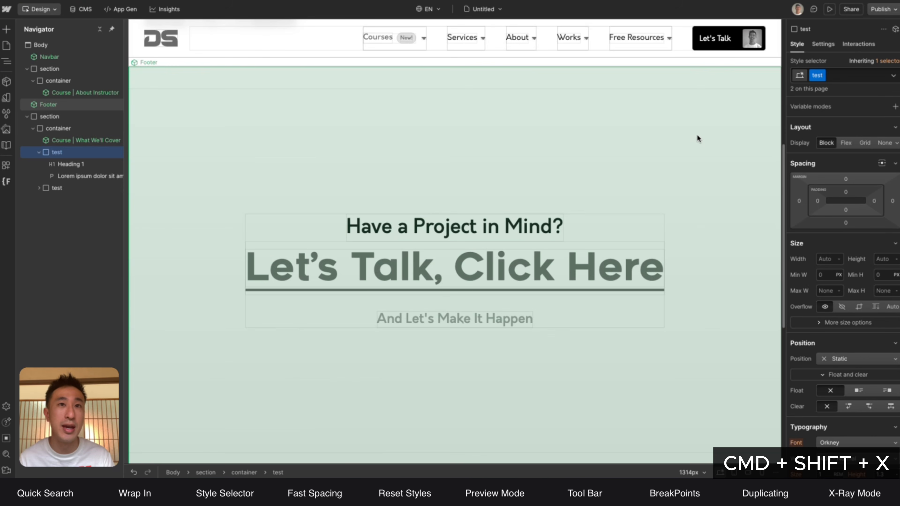
scroll(686, 135, up, 5)
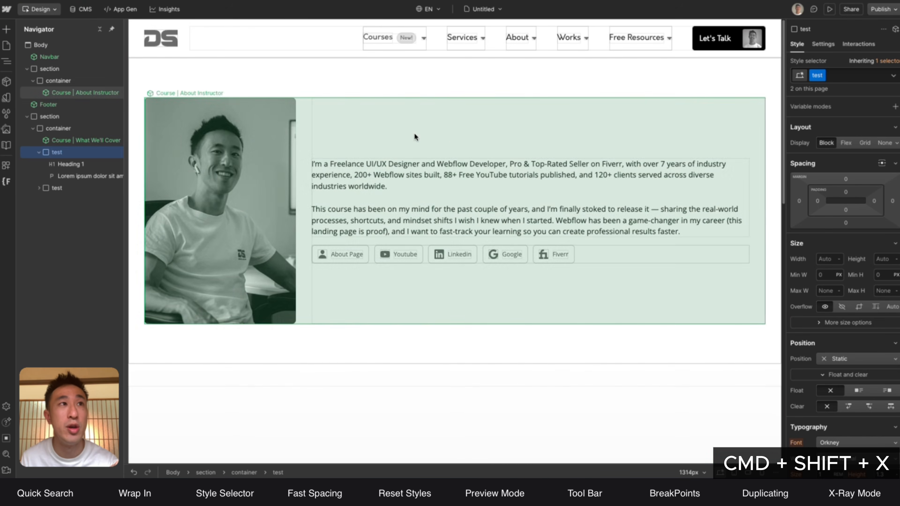
- Open the Course | About Instructor component and inspect its Linkedin link block and the product_bio block in X-Ray mode
double_click(414, 137)
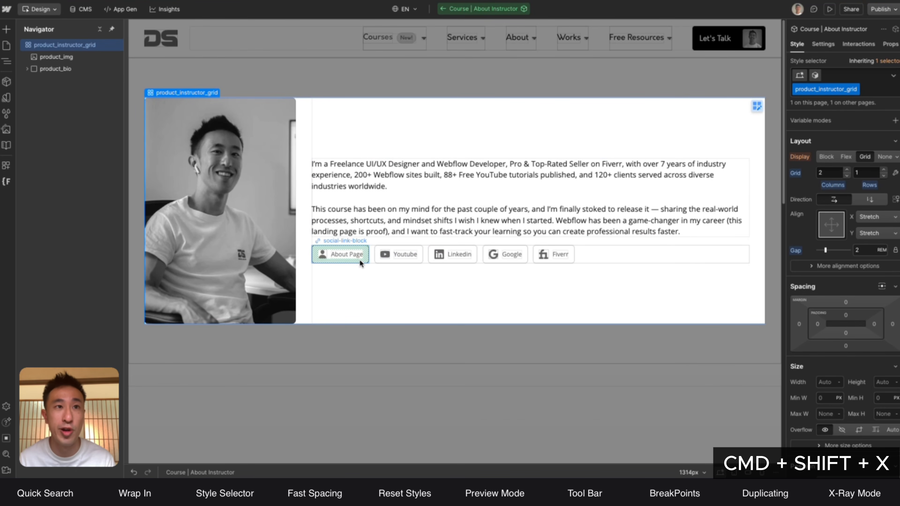
click(432, 259)
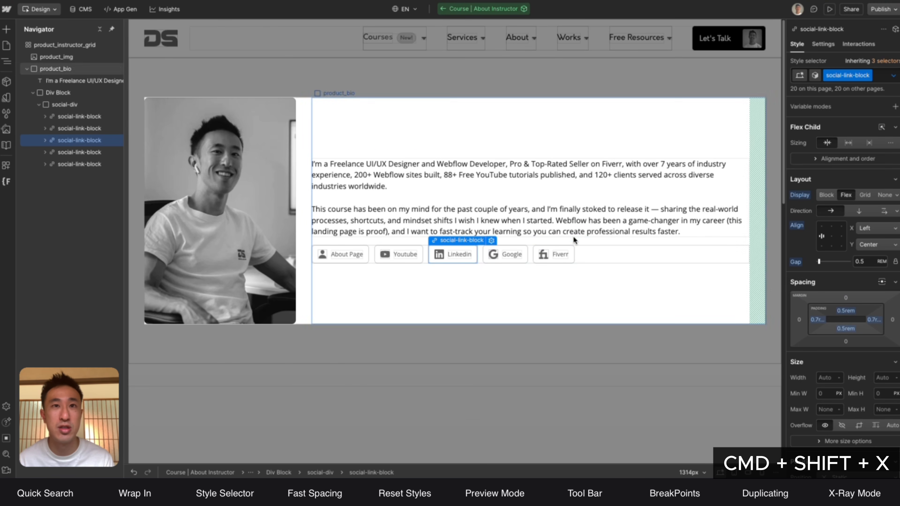
click(591, 240)
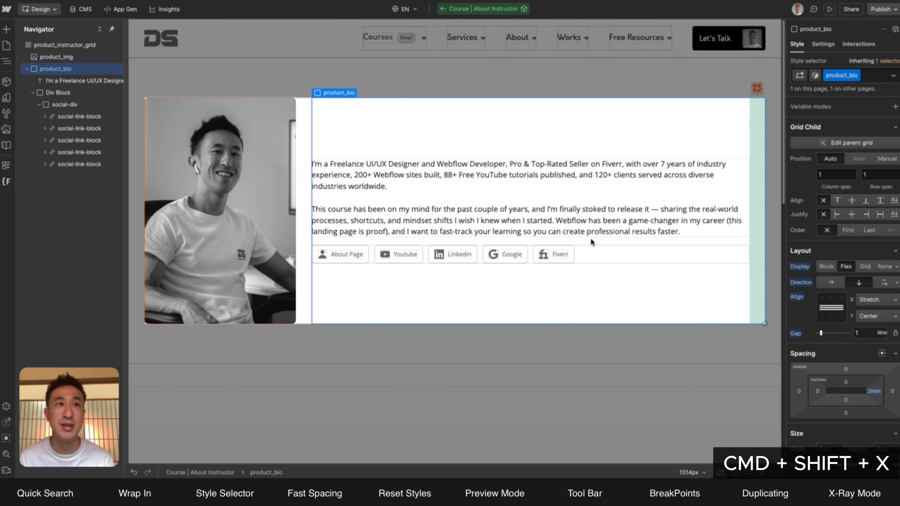